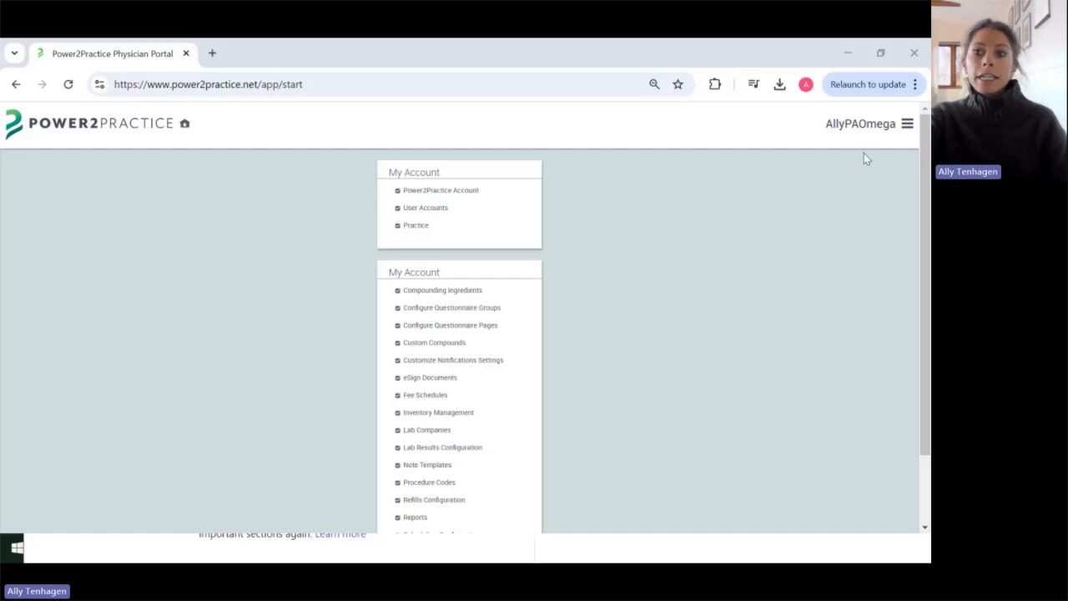
Step: Go to Admin > Lab Companies to view all labs with abbreviations and favorite marks
click(906, 131)
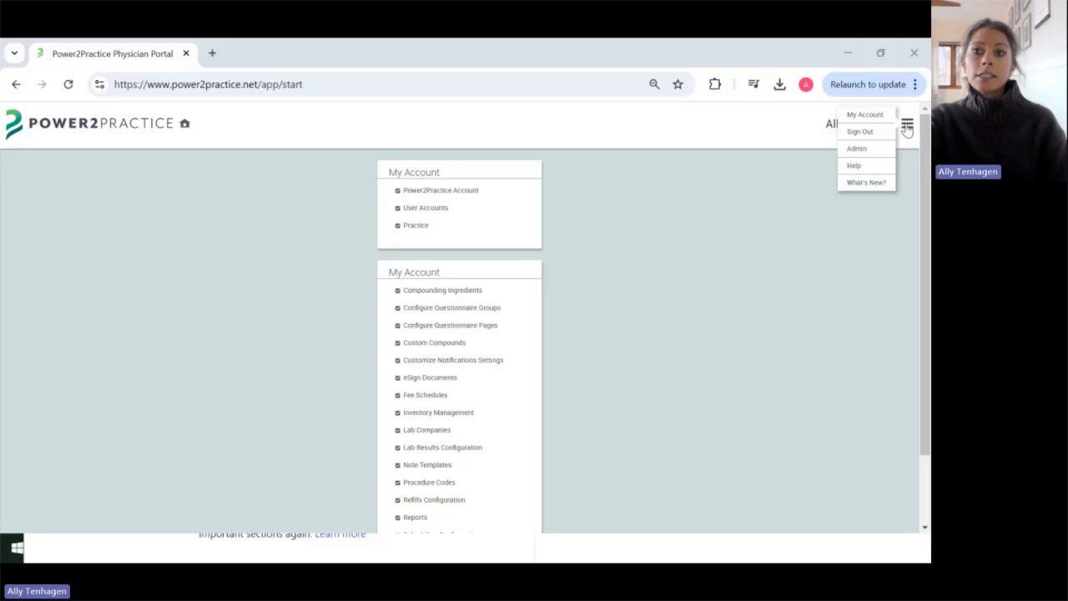
click(861, 153)
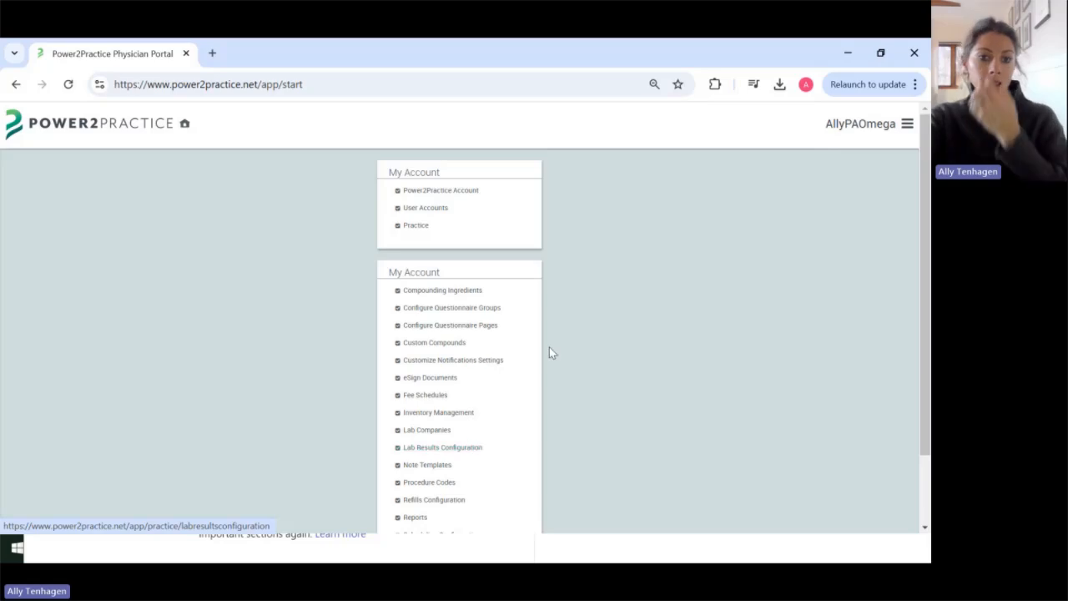
scroll(549, 347, down, 2)
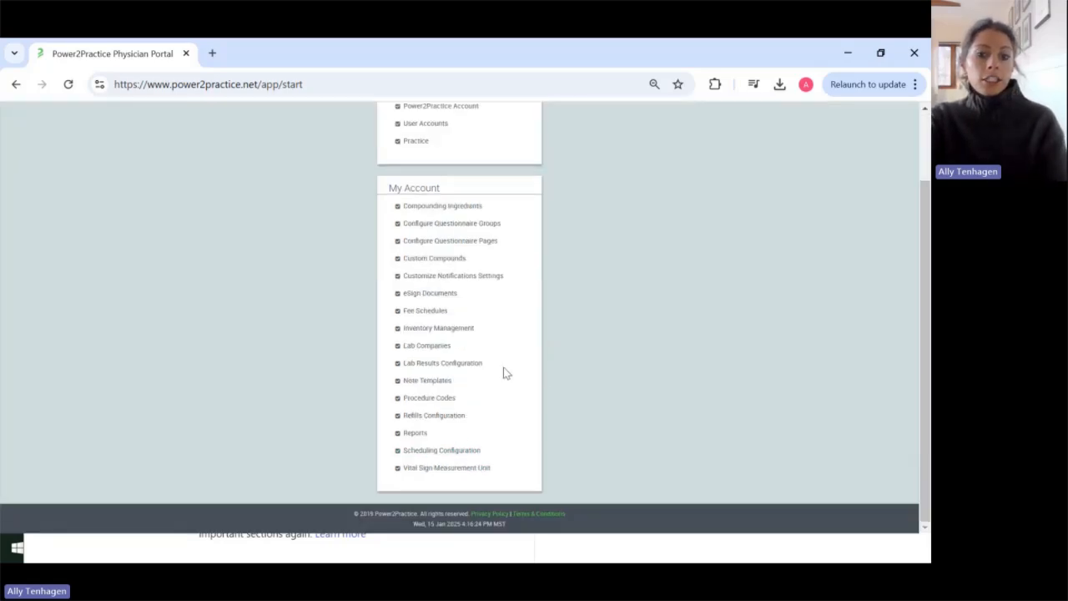
click(427, 346)
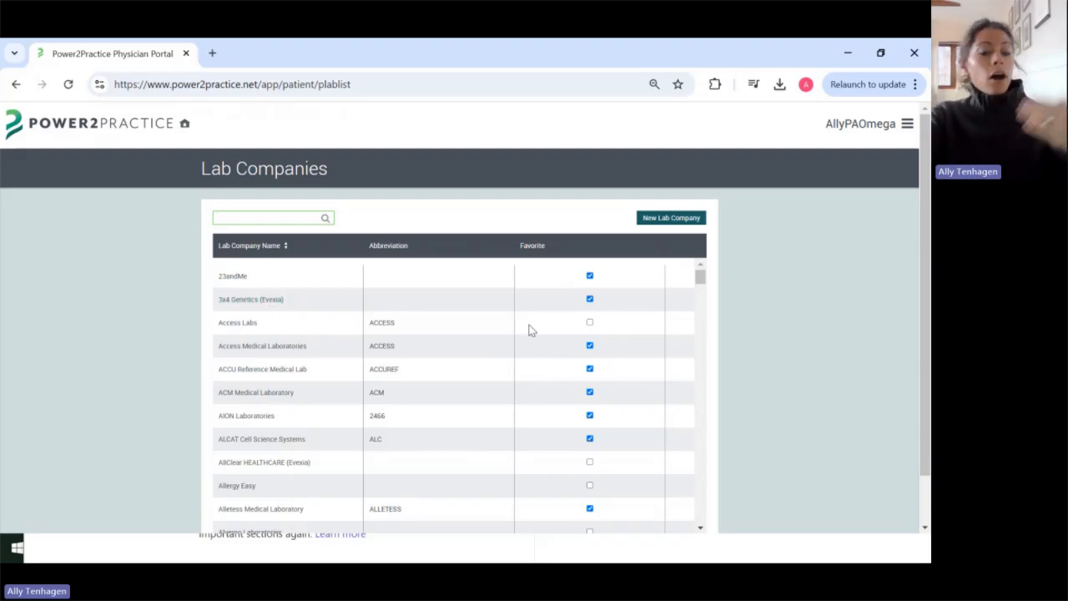
Step: Search the Lab Companies table for 'evexia' to show only Evexia labs
scroll(545, 338, down, 1)
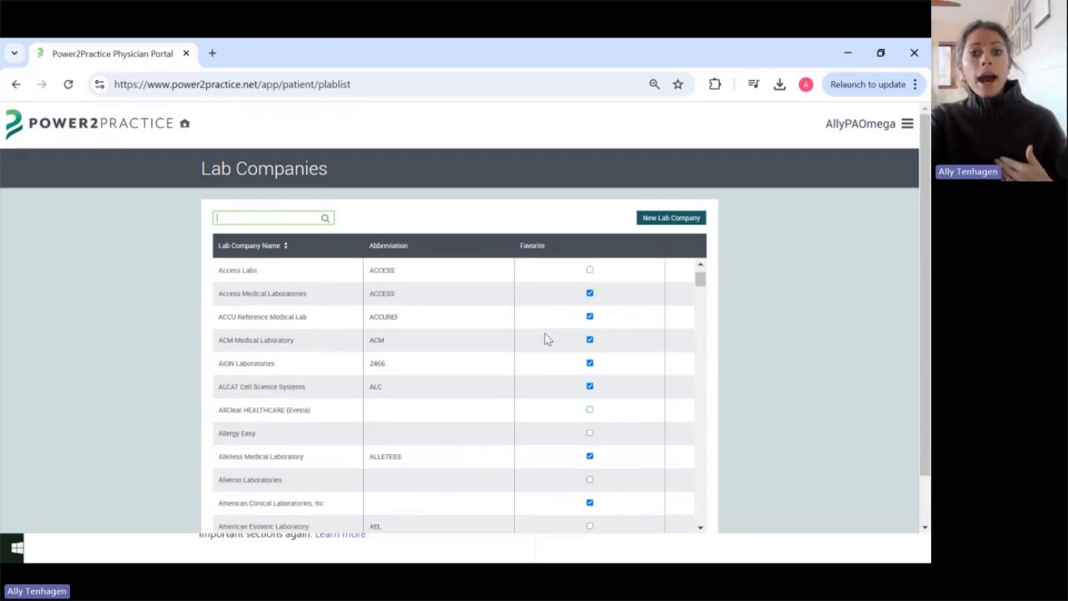
scroll(545, 338, down, 3)
scroll(547, 336, down, 5)
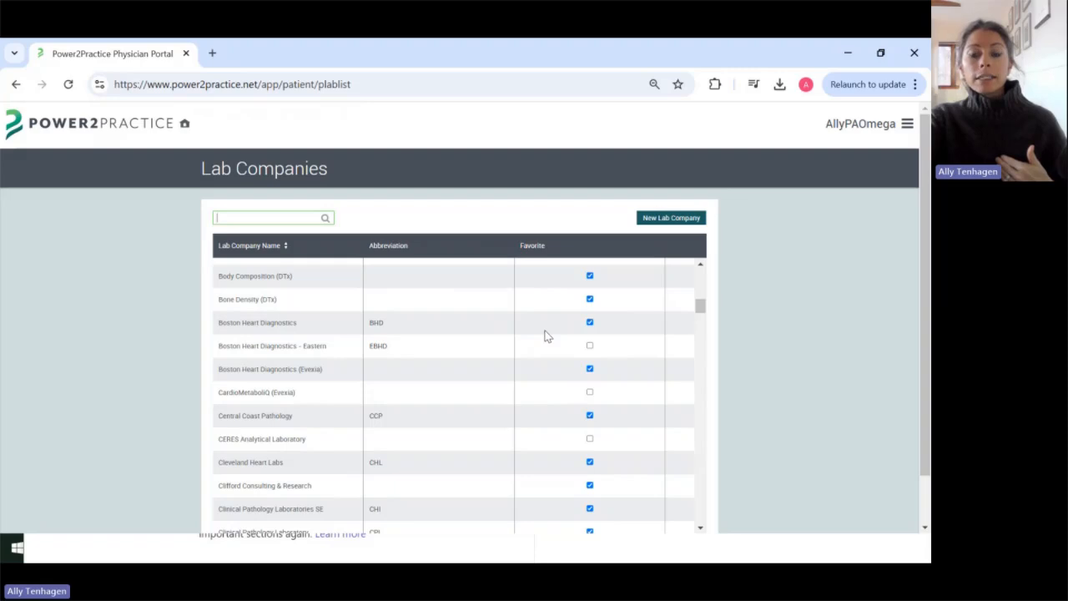
scroll(547, 335, up, 9)
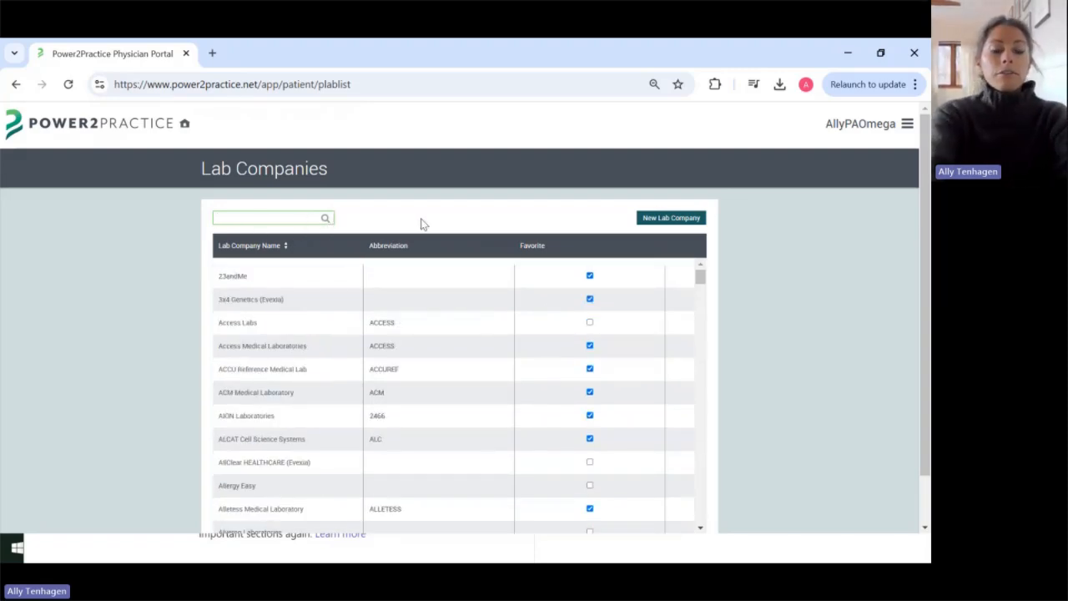
text(ev)
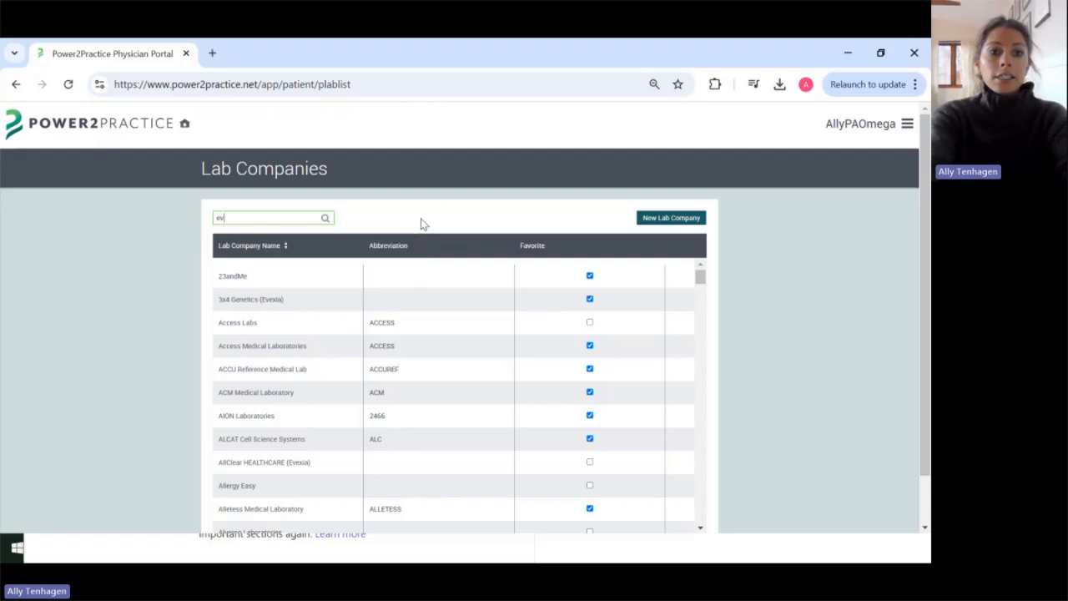
text(exia)
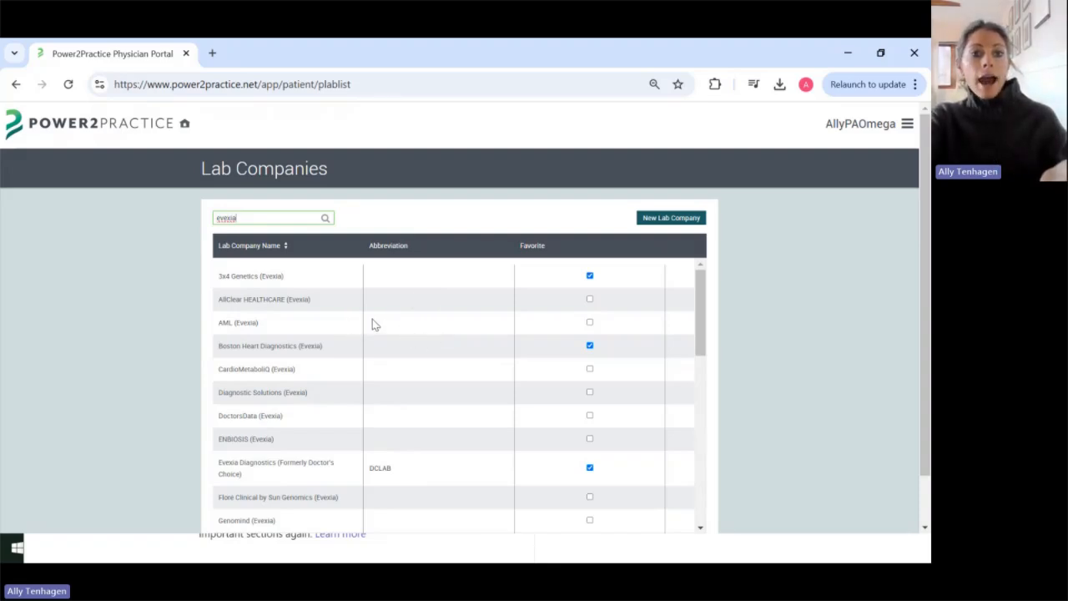
scroll(351, 305, down, 5)
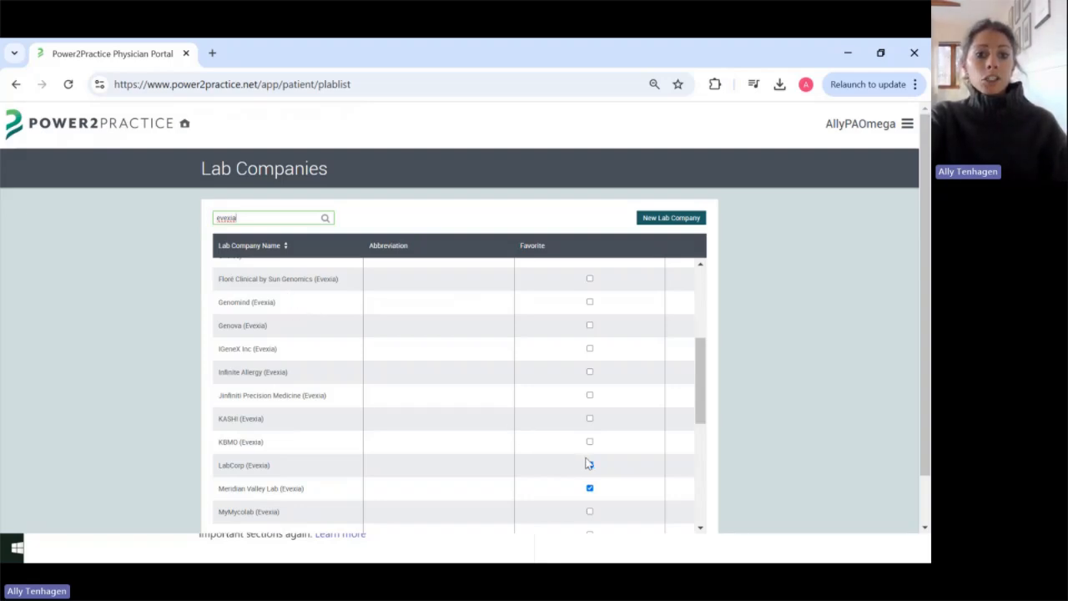
Step: Favorite LabCorp (Evexia) and unfavorite Meridian Valley Lab and Evexia Diagnostics
scroll(500, 415, down, 2)
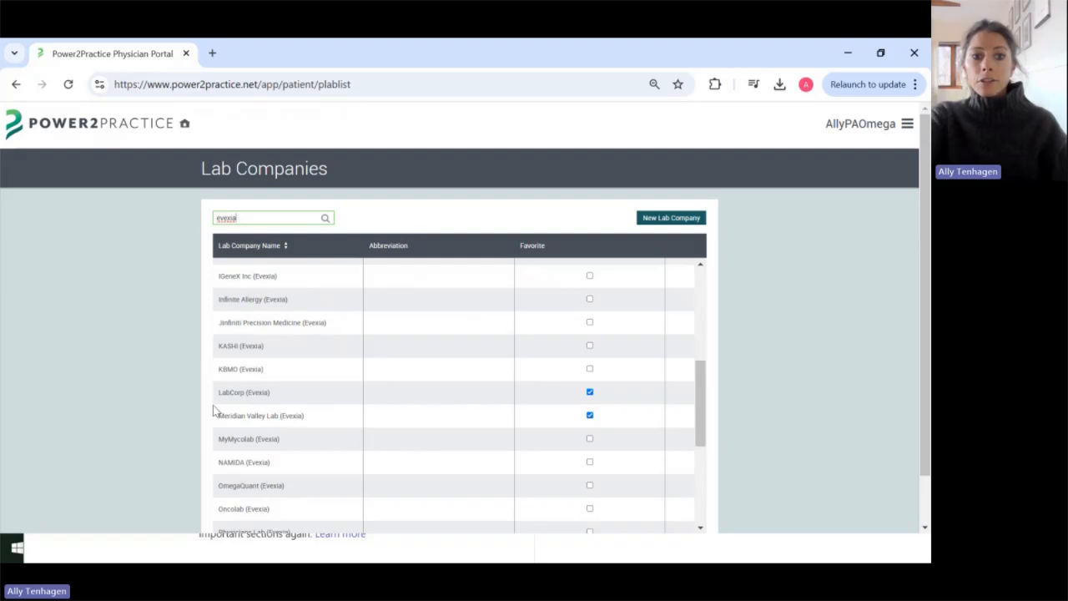
click(590, 393)
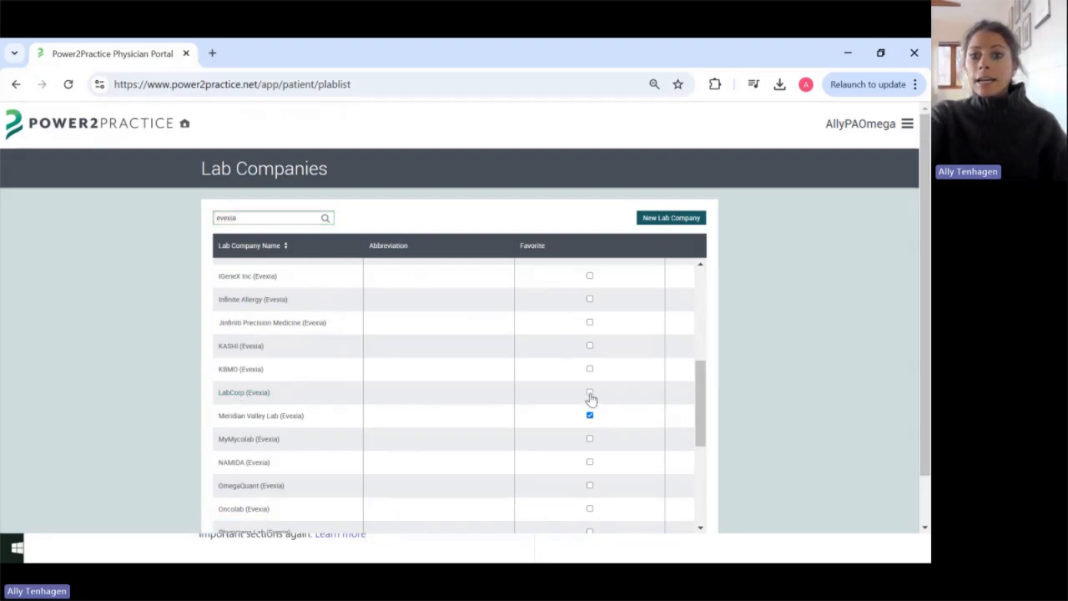
click(590, 392)
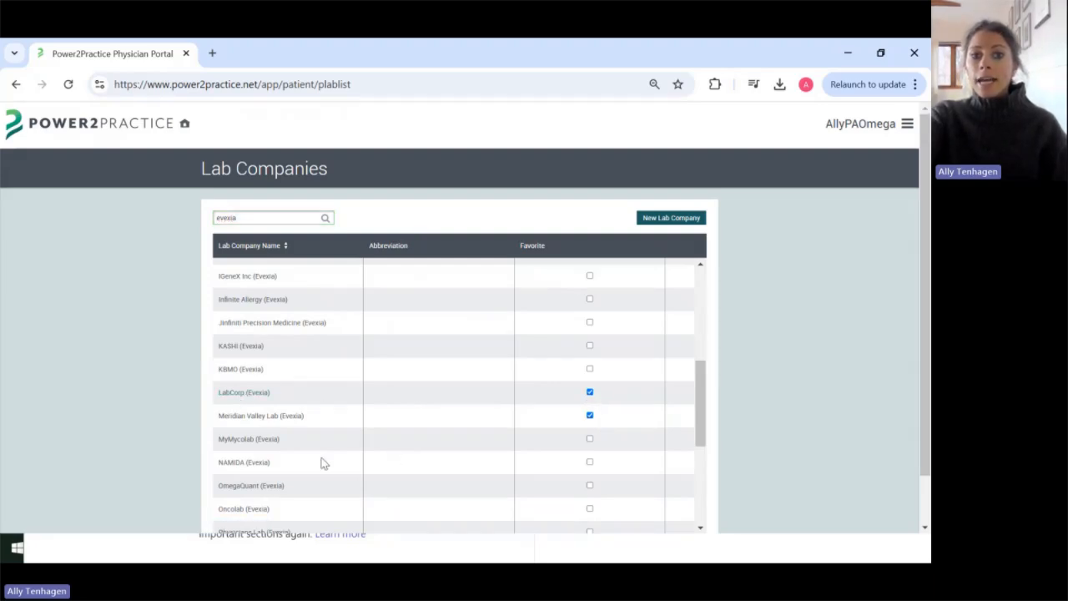
click(590, 416)
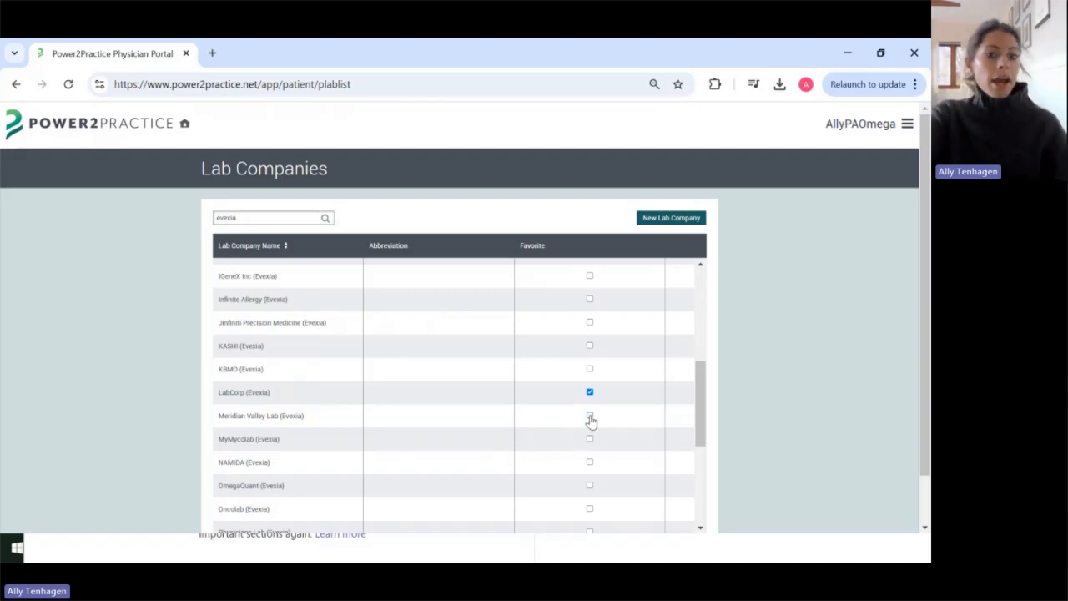
scroll(590, 421, up, 4)
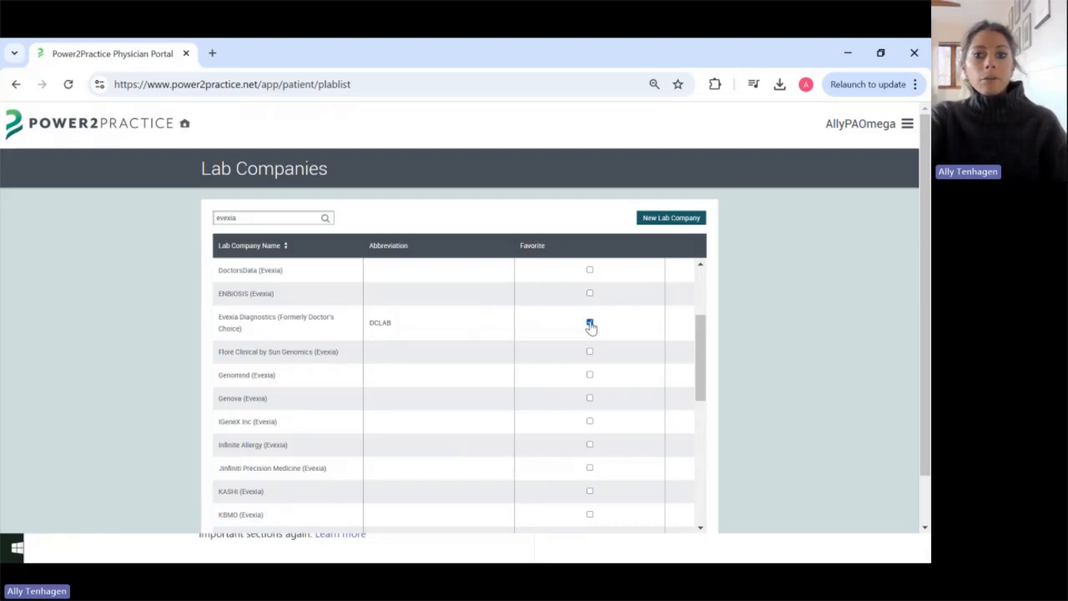
click(589, 322)
scroll(590, 327, up, 2)
scroll(590, 327, up, 2)
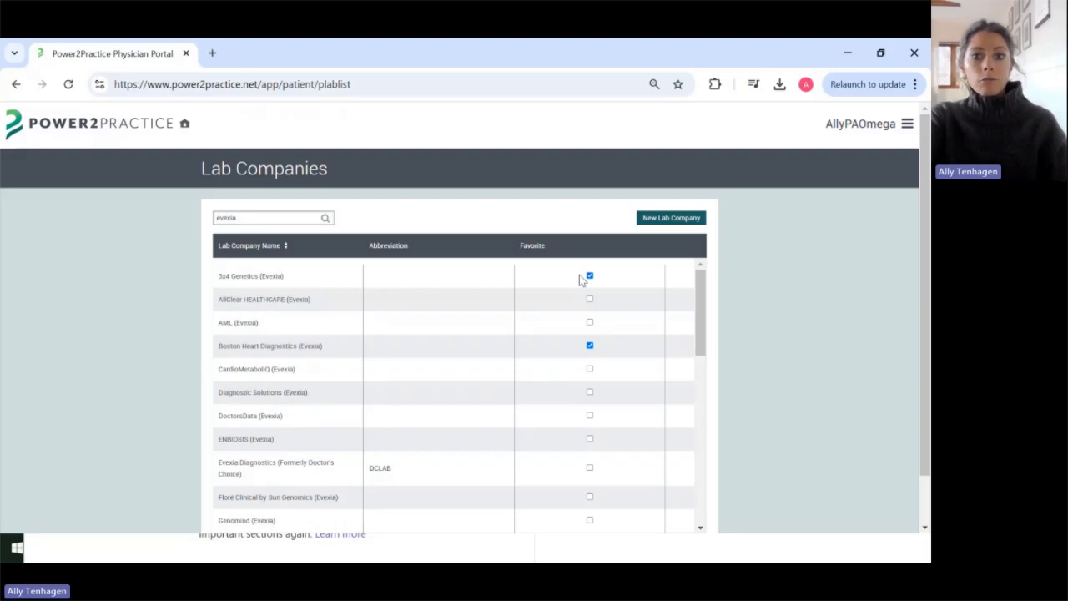
scroll(638, 357, down, 2)
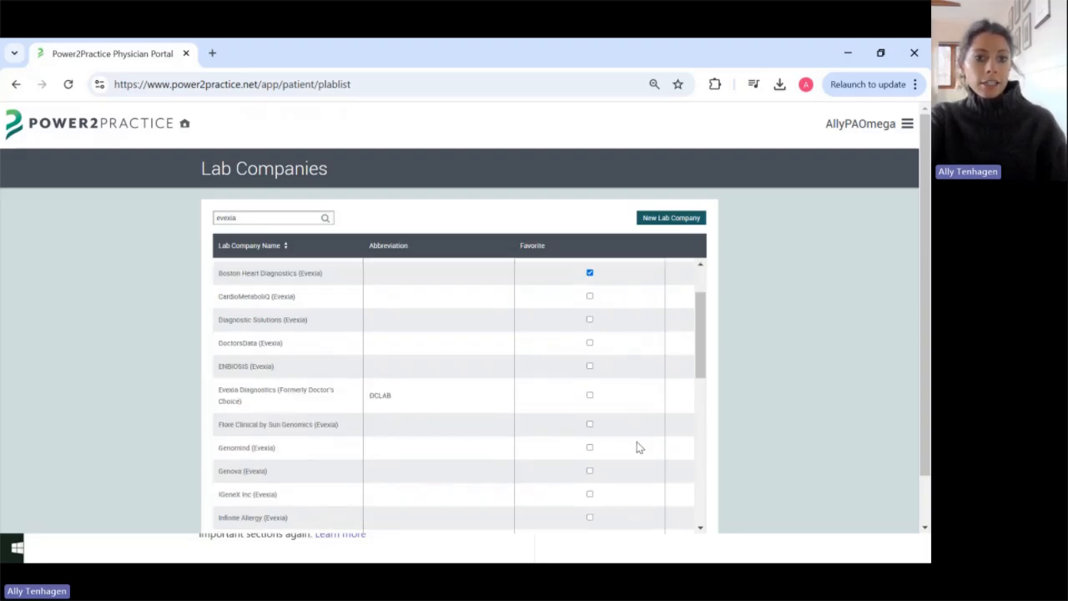
Step: Mark Genova (Evexia) as a favorite, then open LabCorp (Evexia)'s Lab Info page
click(589, 470)
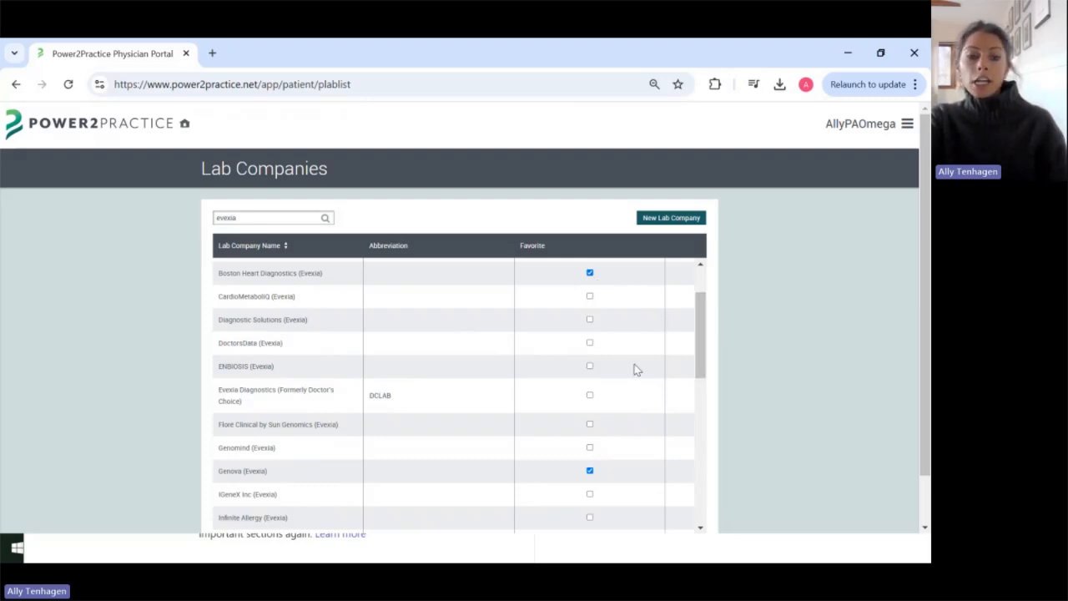
drag(702, 322, 703, 292)
scroll(743, 263, down, 1)
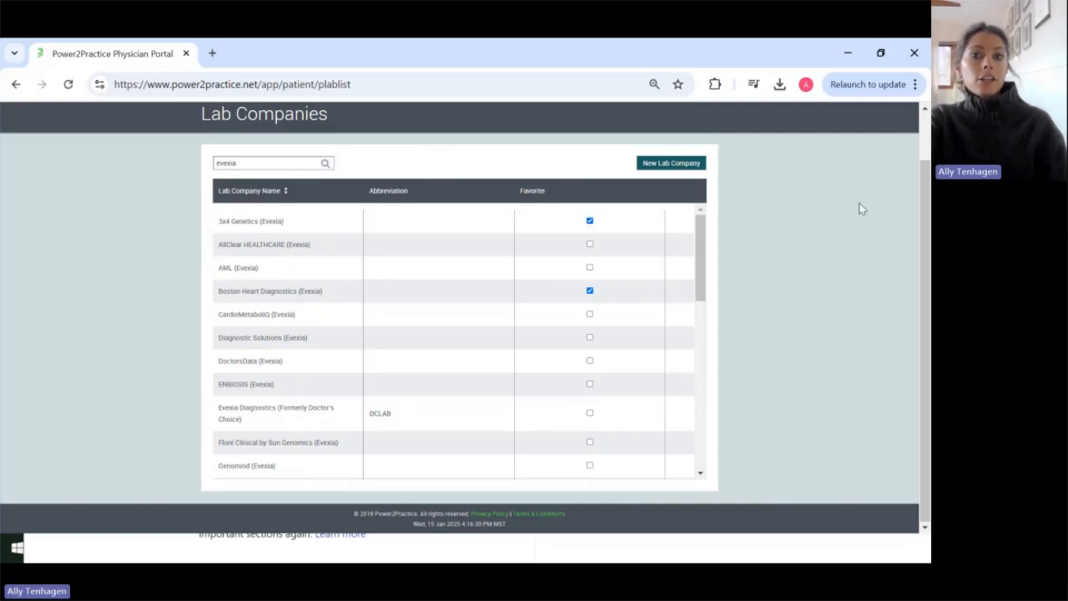
scroll(590, 352, down, 1)
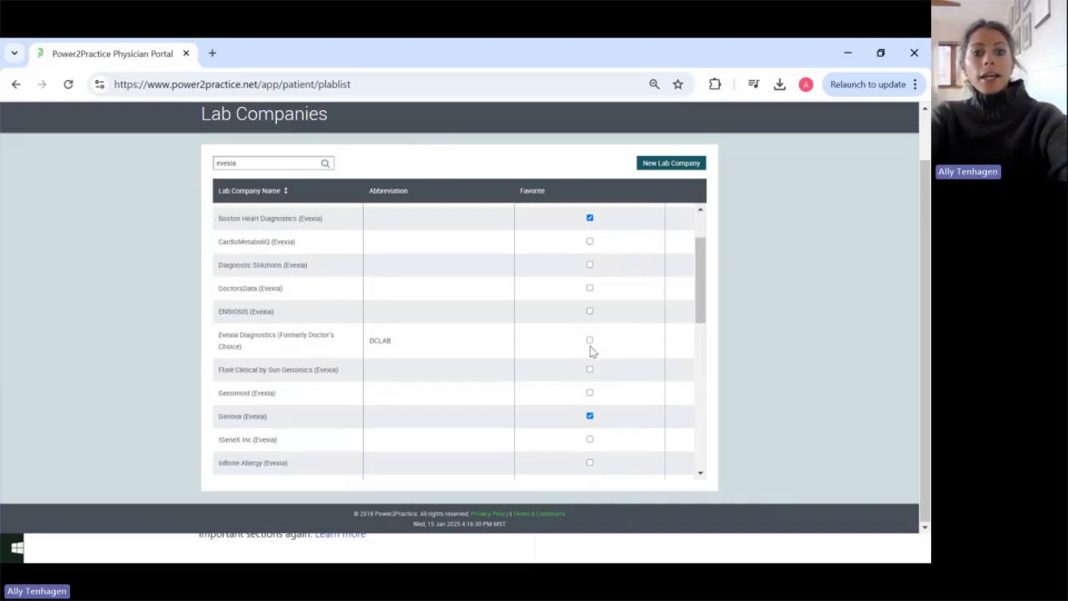
scroll(590, 352, down, 2)
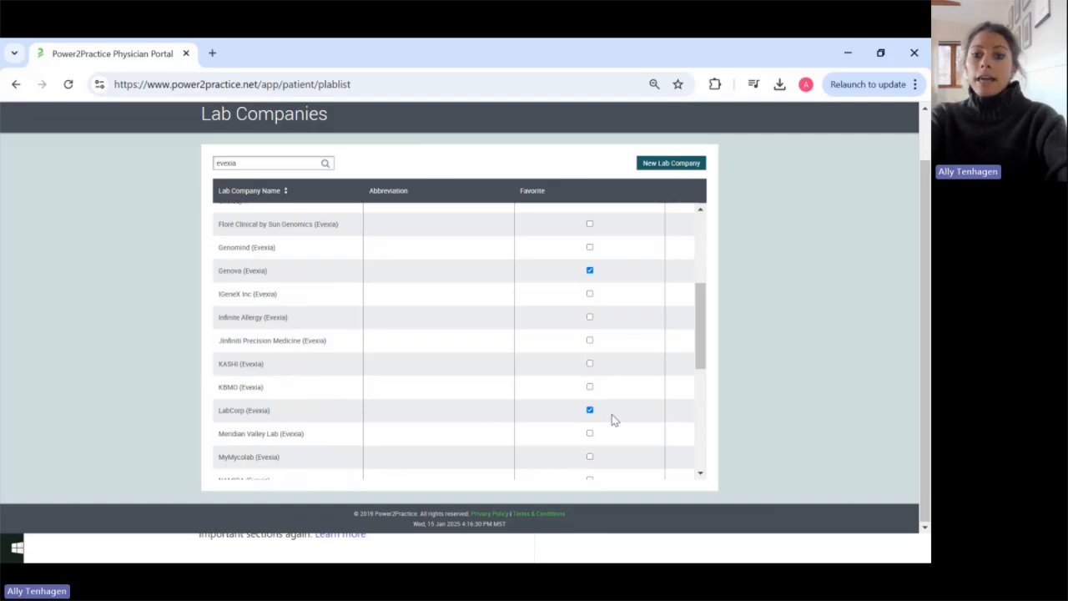
click(238, 410)
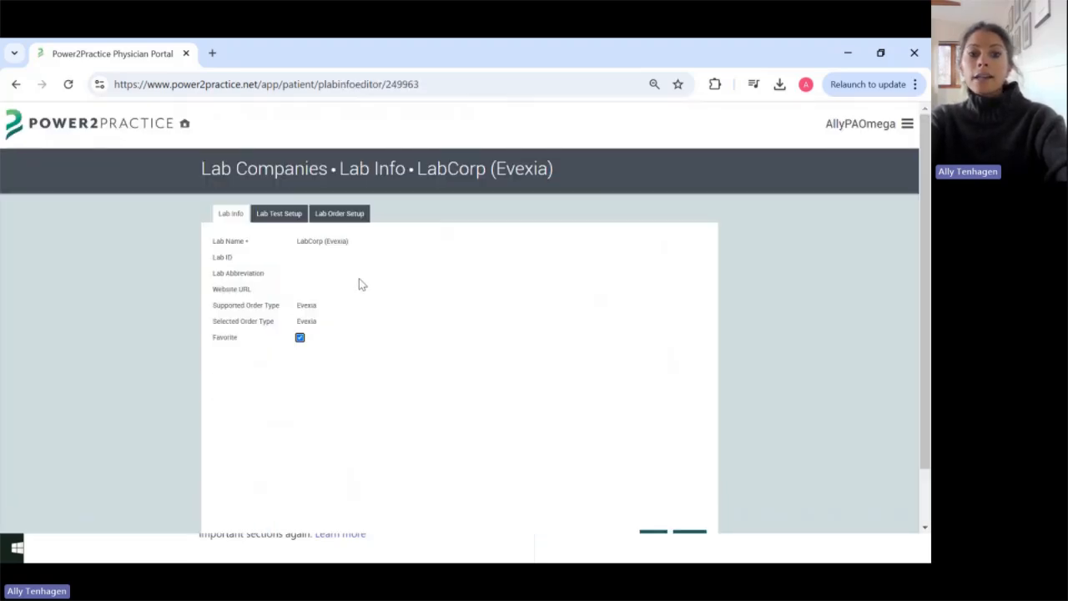
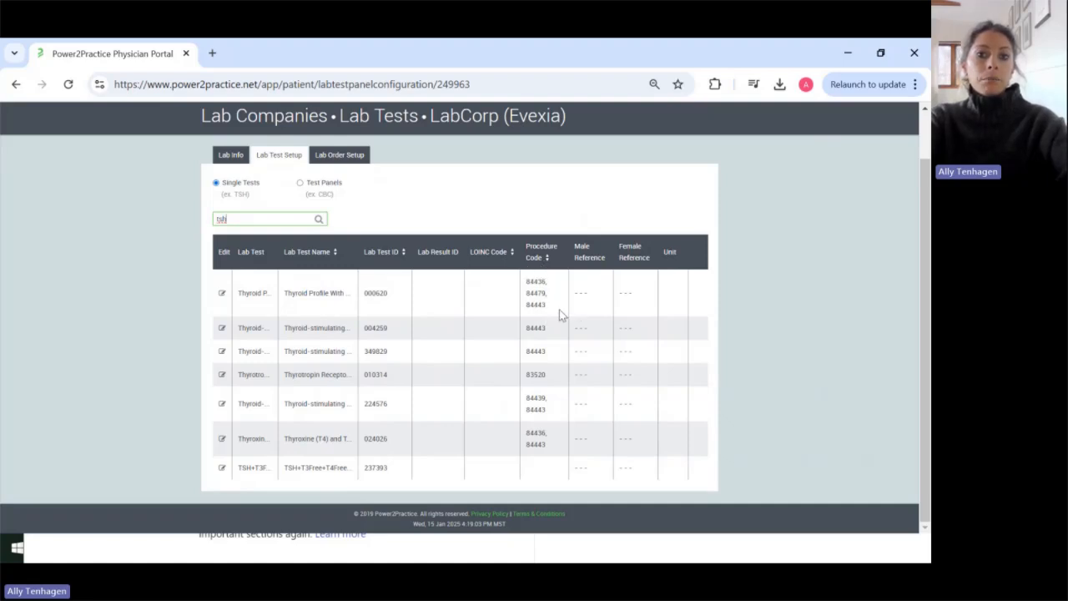
Step: Open LabCorp (Evexia)'s Lab Order Setup to see its six commonly ordered tests
click(344, 157)
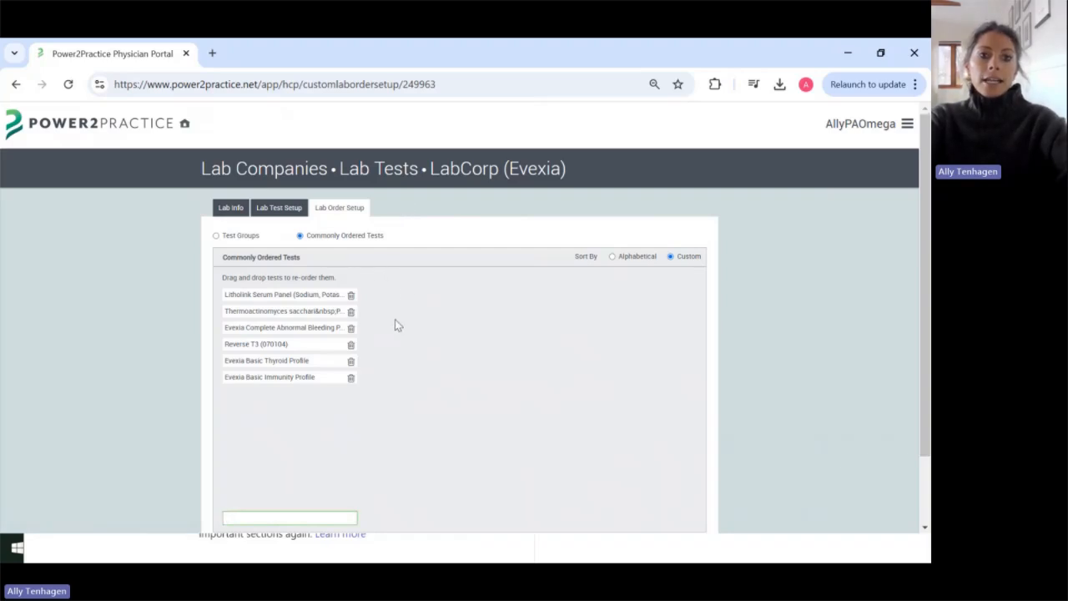
Step: Delete the Litholink serum panel, Thermoactinomyces test and Evexia abnormal bleeding panel from the list
click(350, 295)
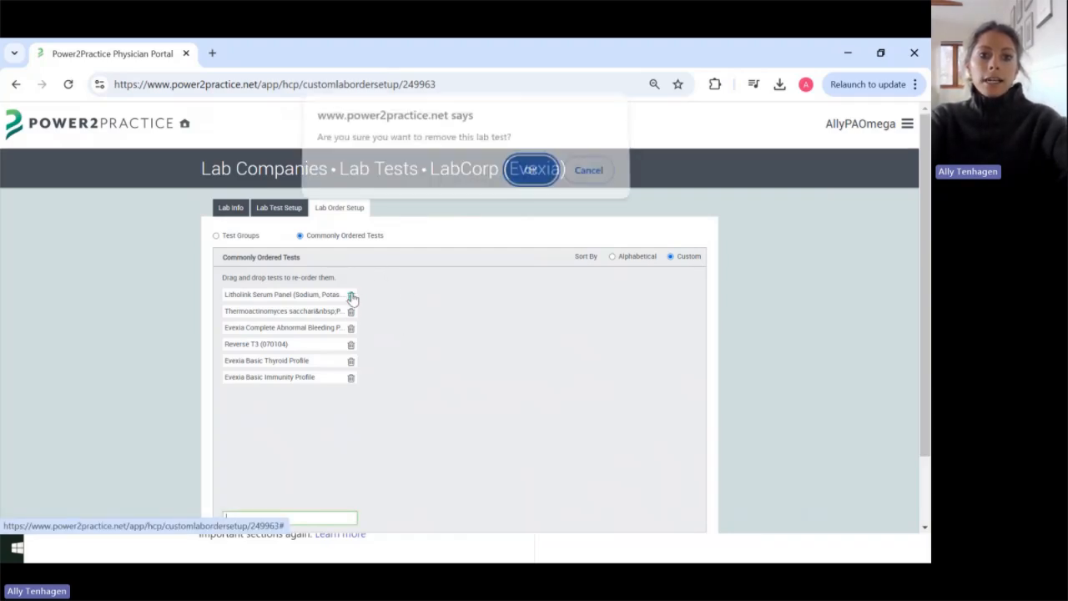
click(529, 176)
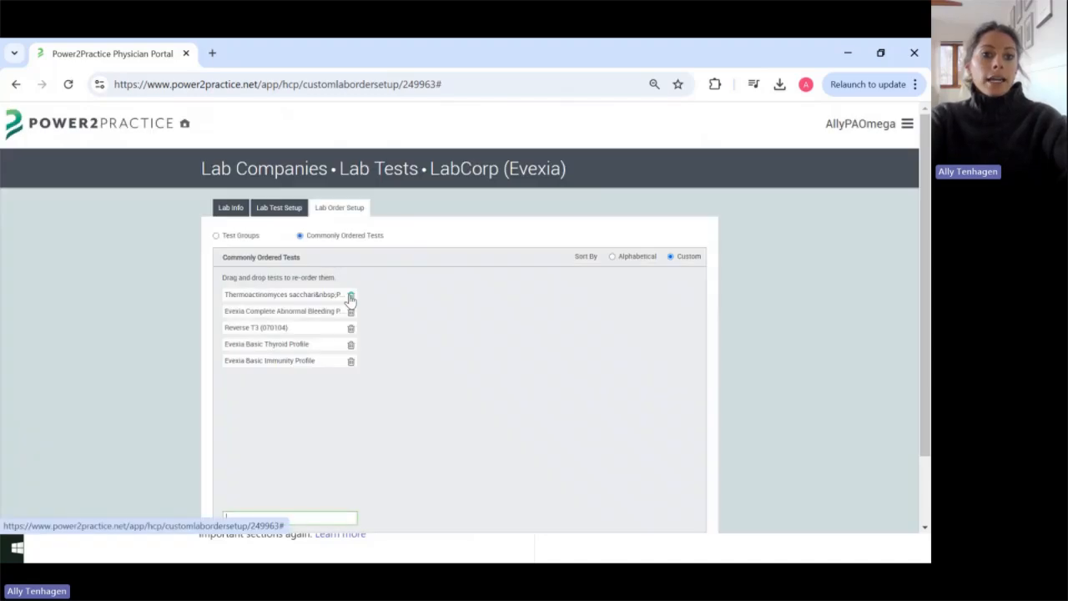
click(351, 296)
click(529, 176)
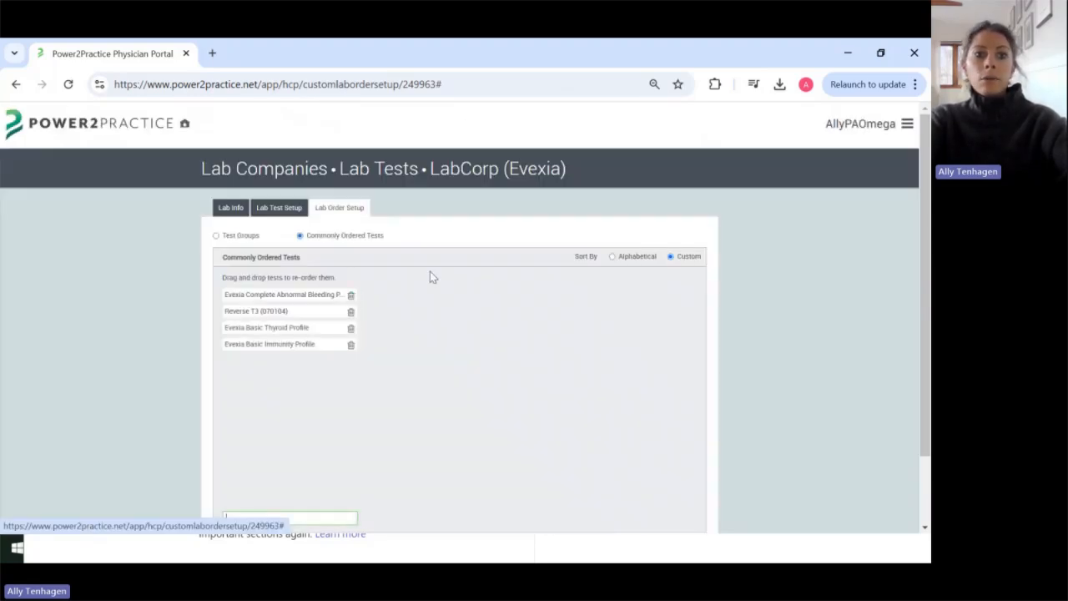
click(350, 295)
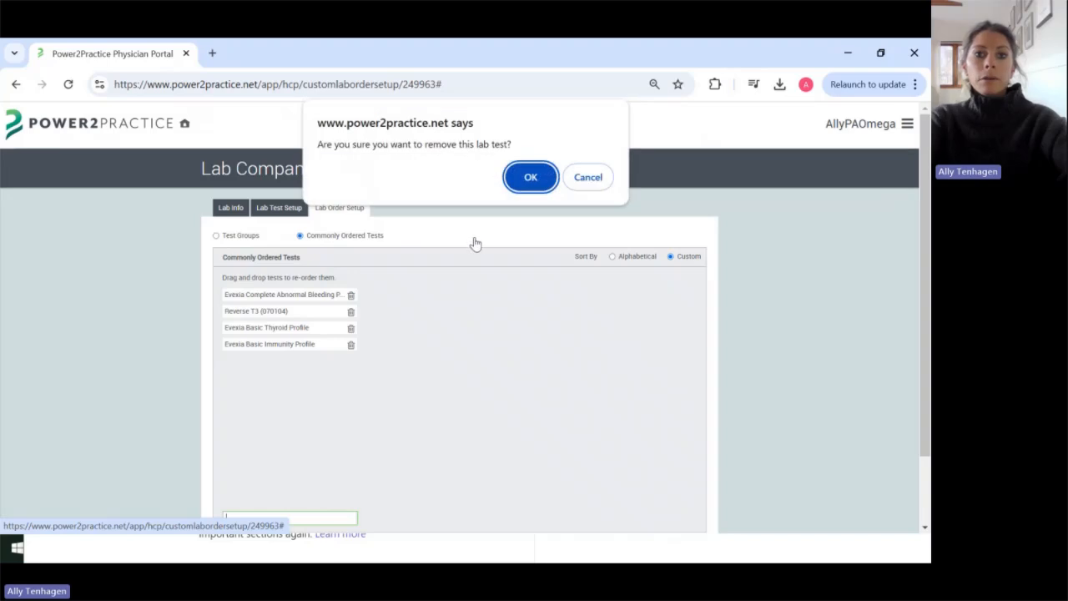
click(529, 177)
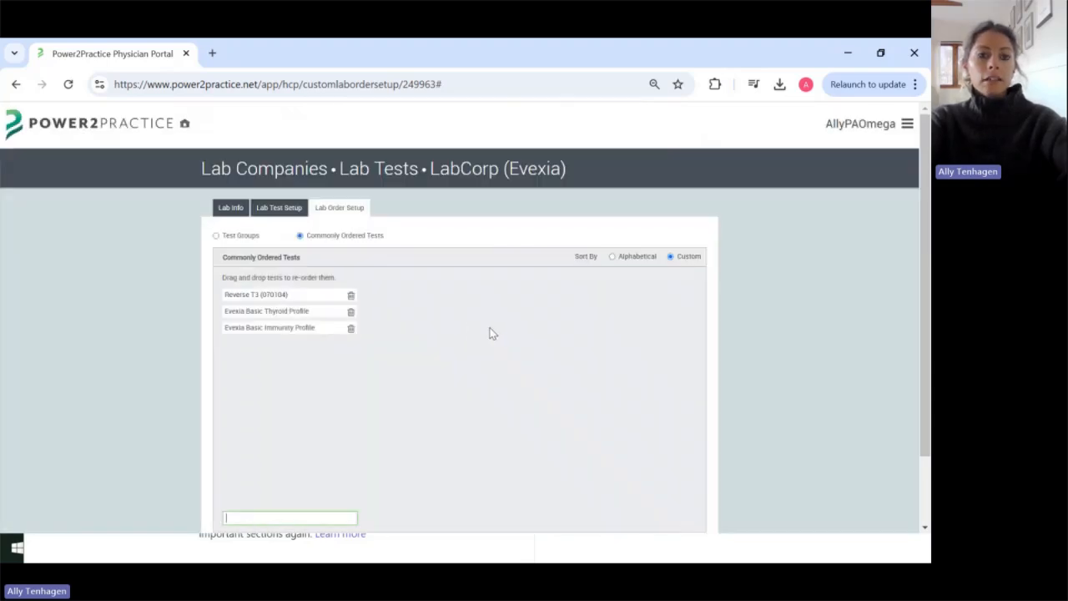
scroll(457, 352, down, 1)
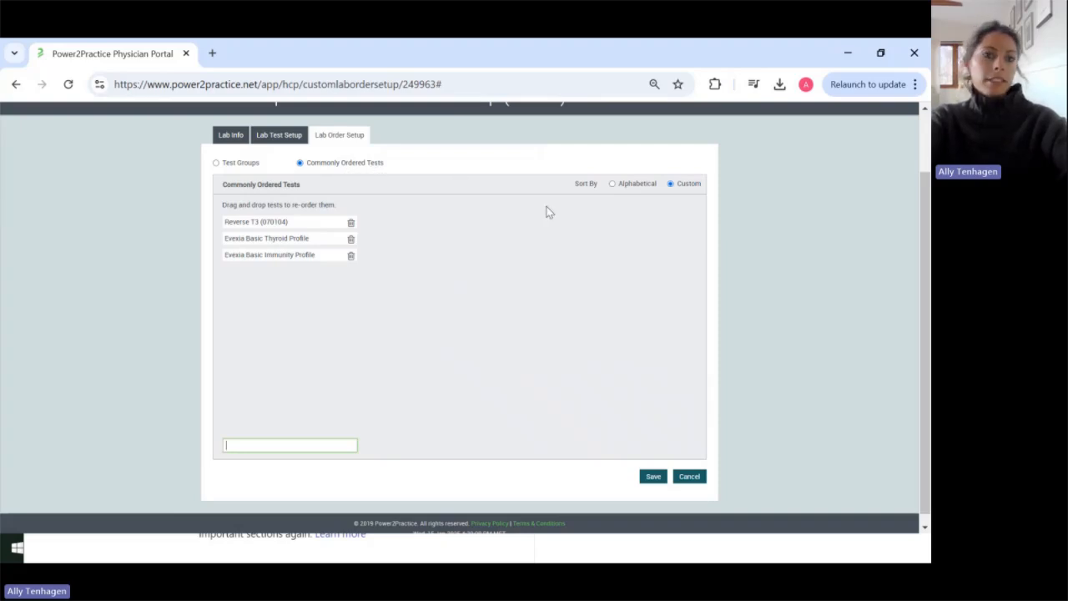
Step: Add CBC With Differential, CMP-14 and TSH to LabCorp's commonly ordered tests
text(cbc)
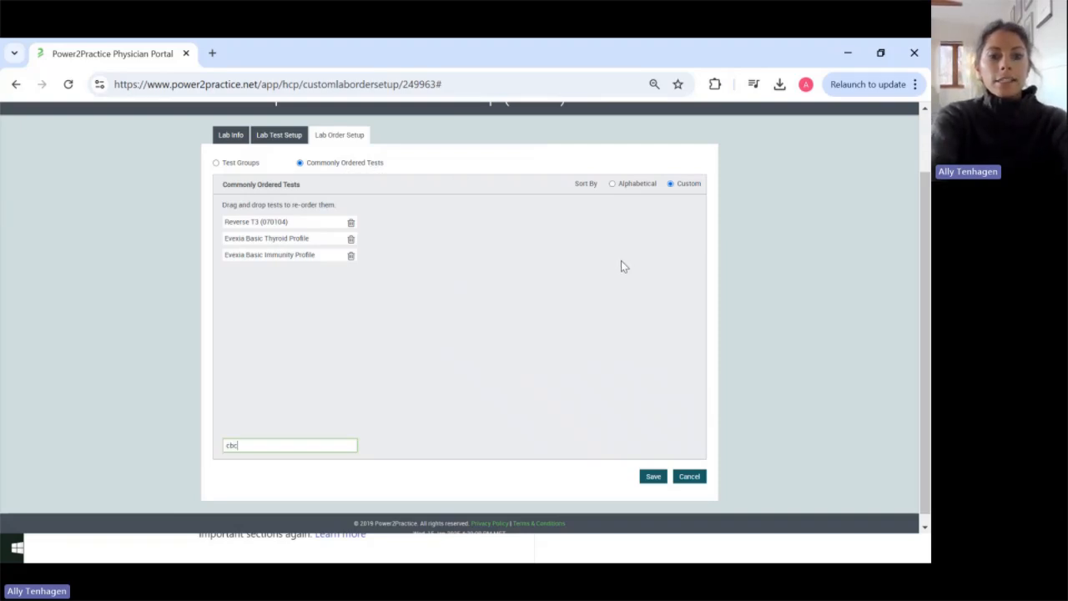
click(306, 392)
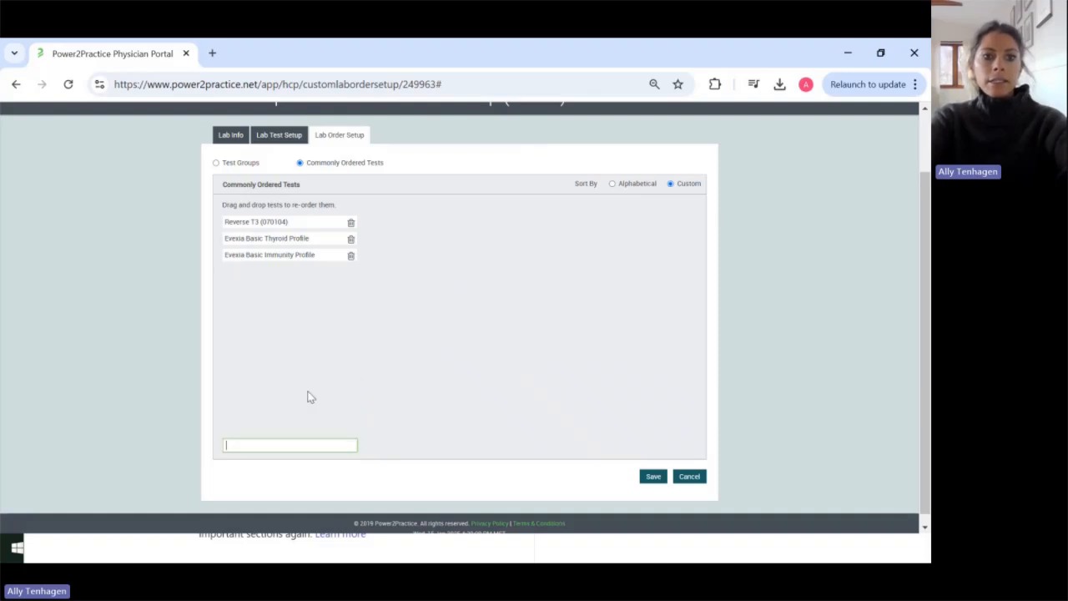
text(cmp)
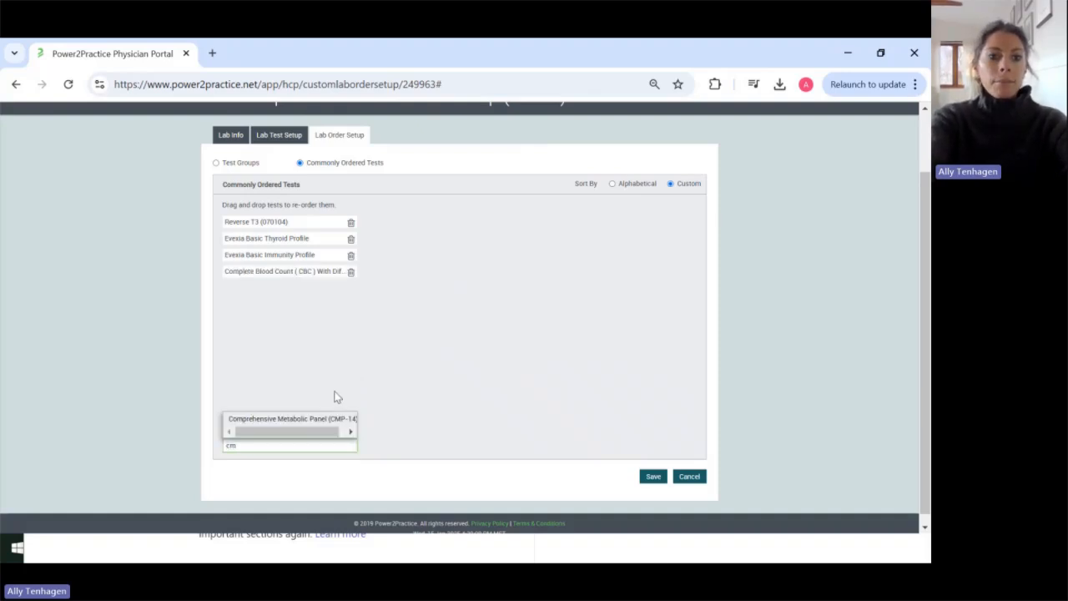
click(292, 418)
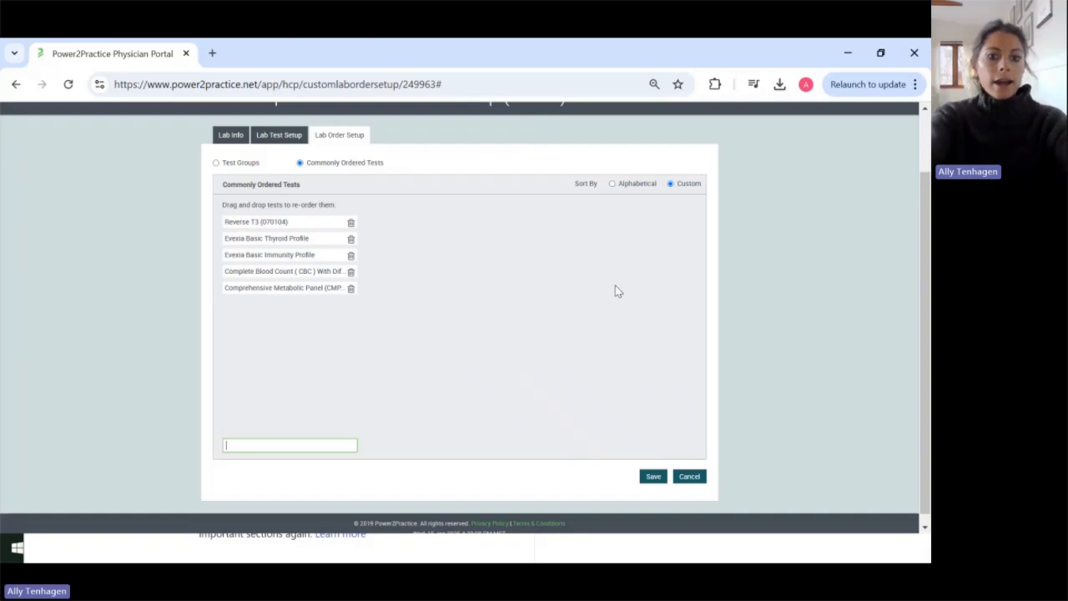
text(tsh)
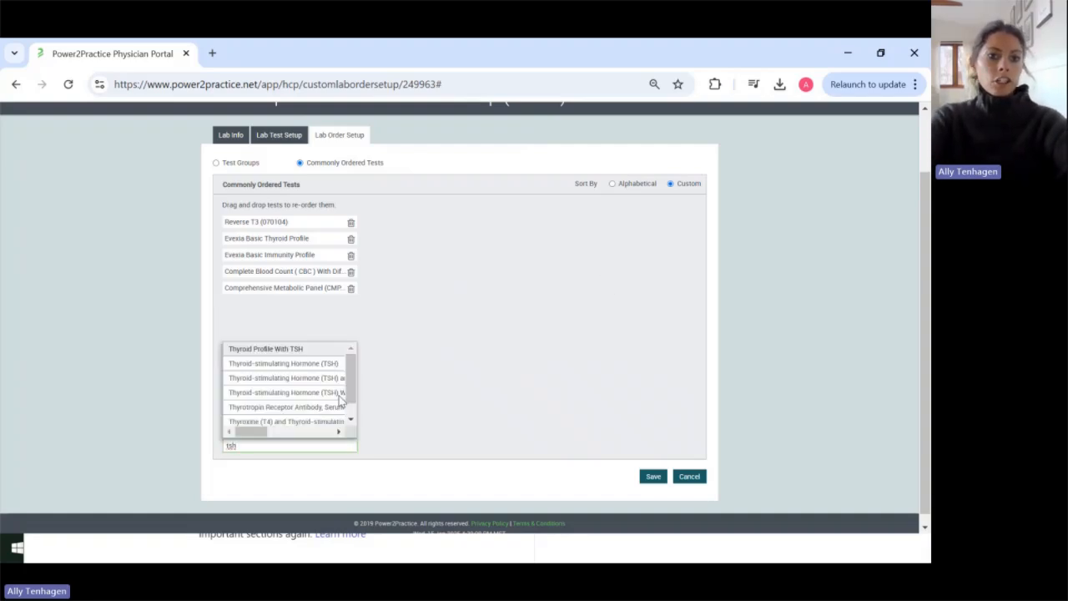
click(300, 365)
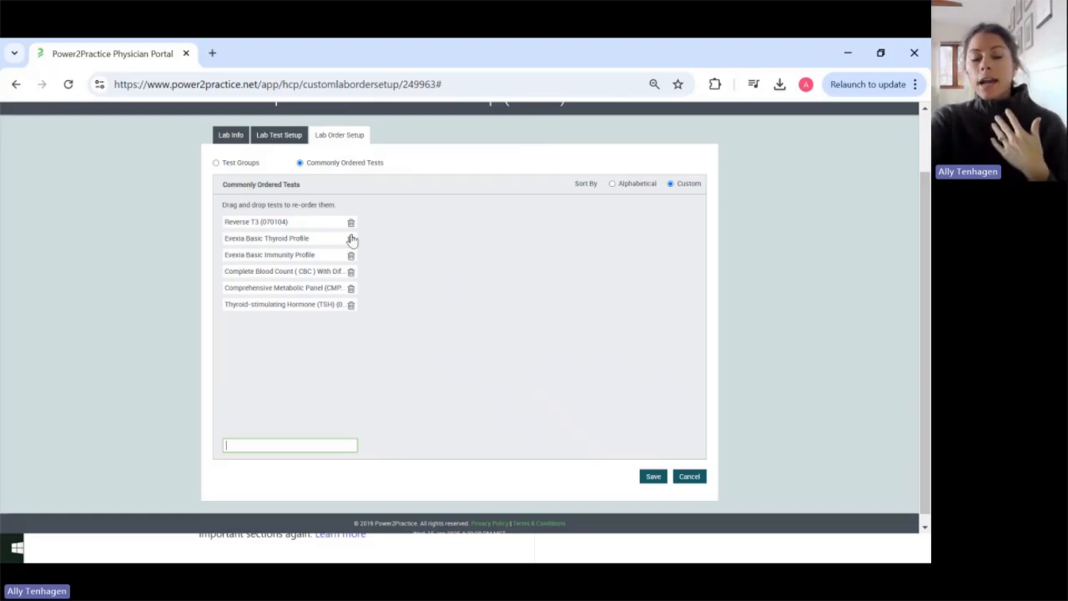
scroll(469, 317, up, 1)
scroll(470, 317, up, 1)
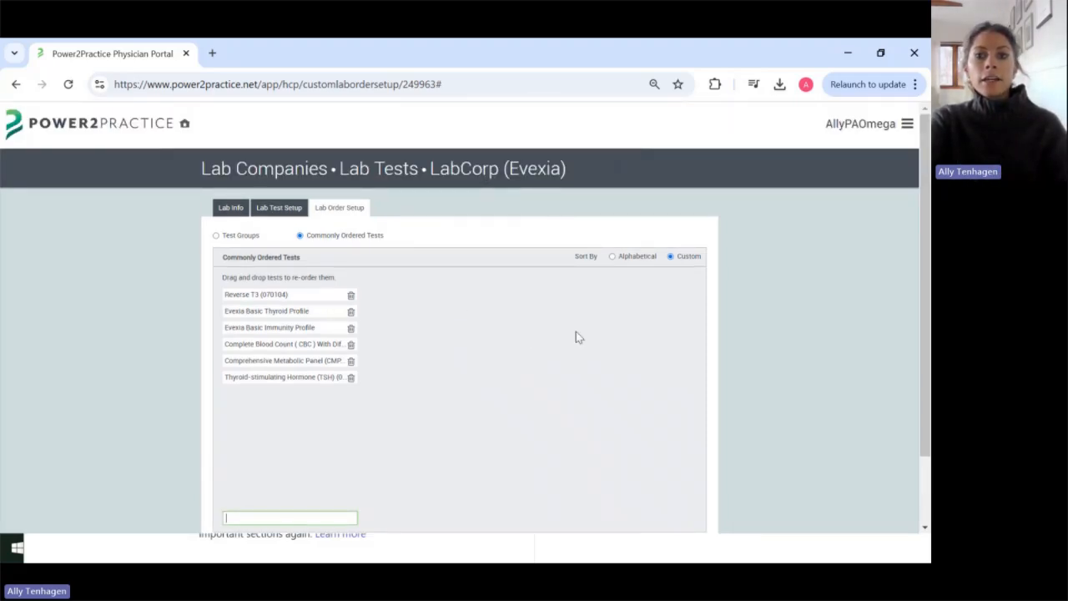
scroll(742, 250, down, 2)
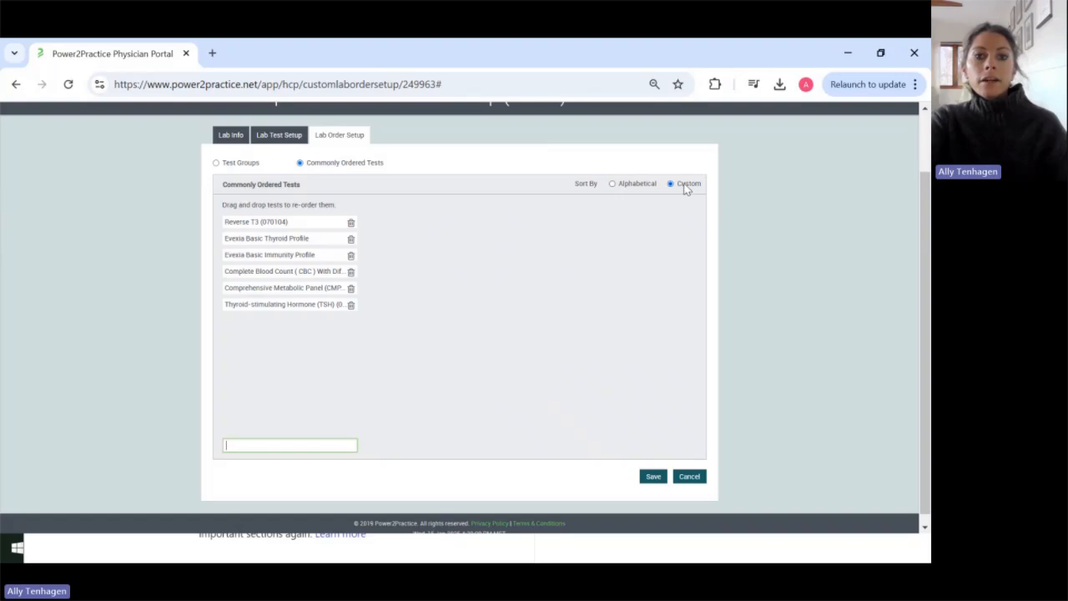
Step: Move Reverse T3 below the Basic Thyroid Profile, then switch to Alphabetical sorting and save
drag(317, 222, 317, 309)
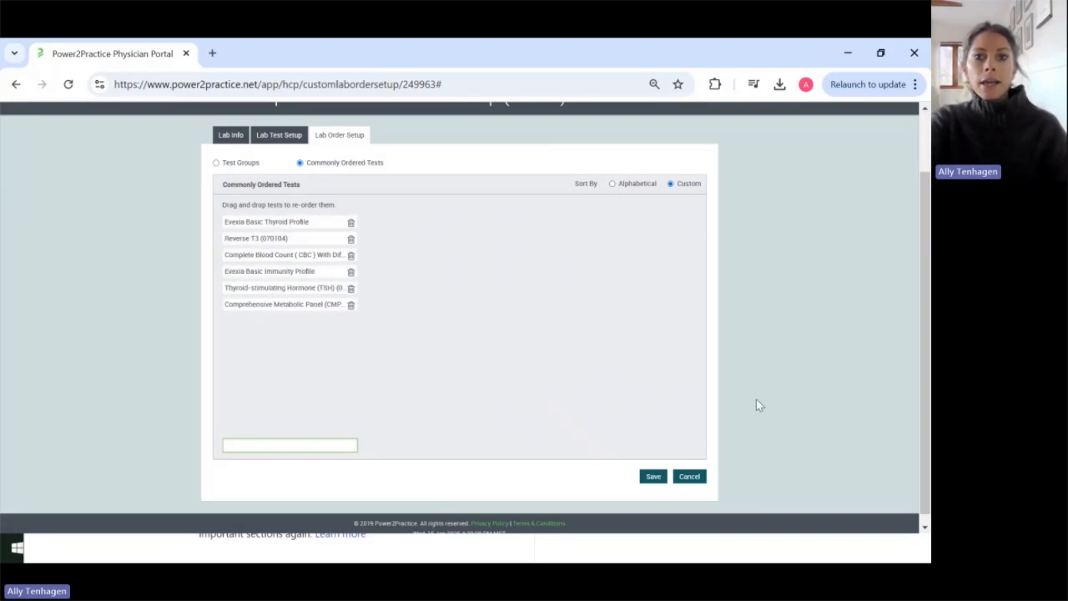
click(613, 185)
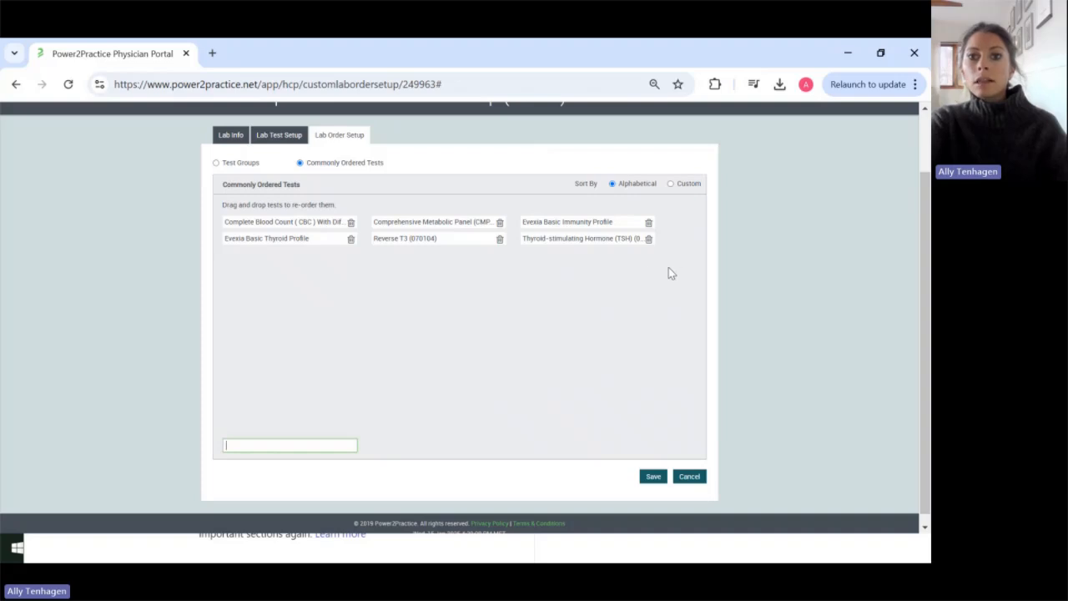
scroll(671, 269, up, 1)
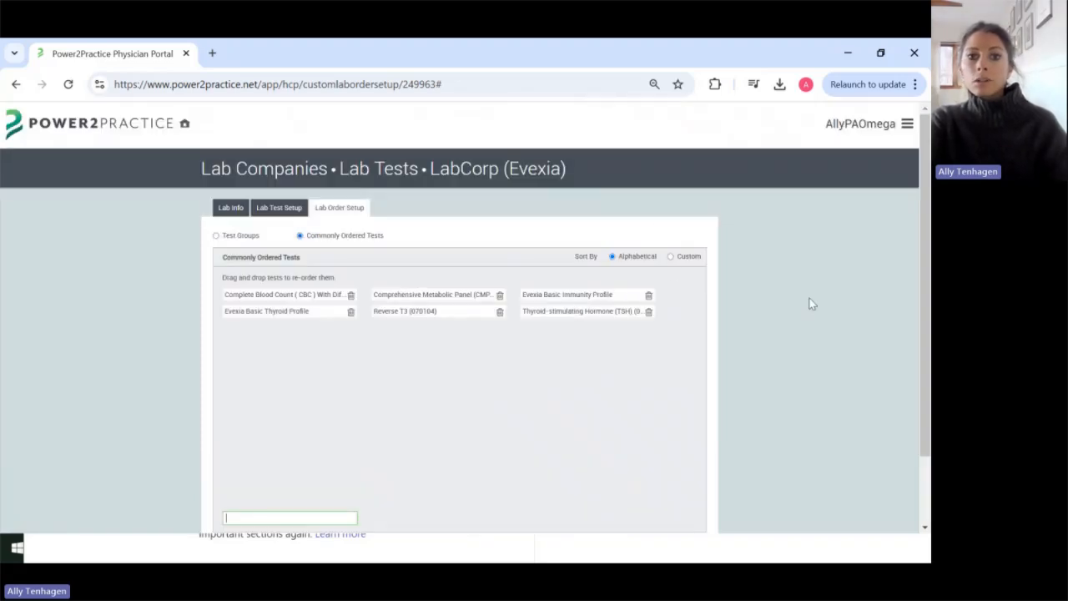
scroll(799, 258, down, 1)
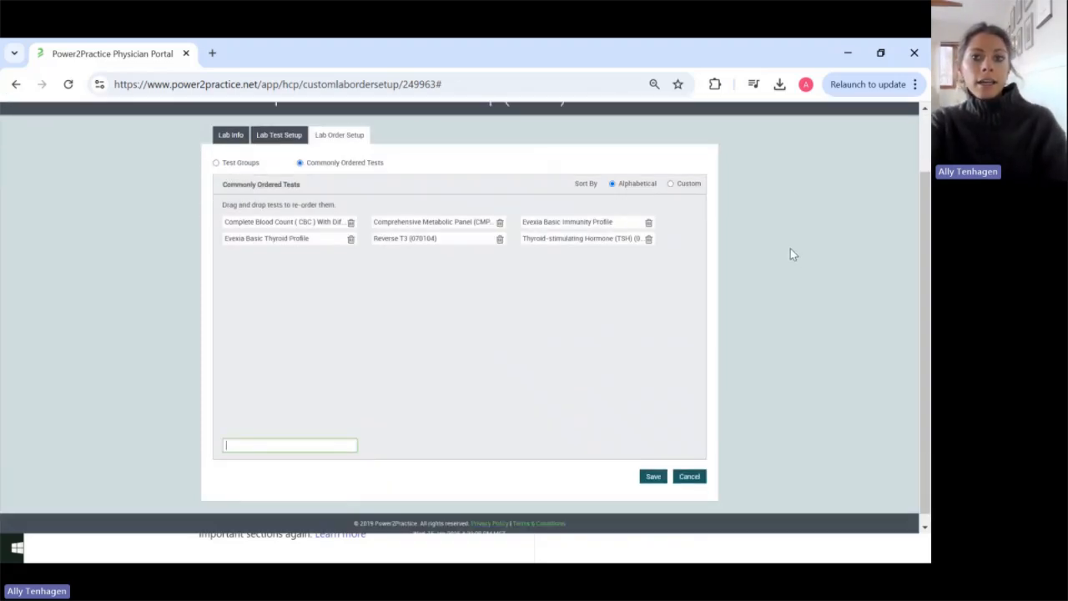
click(654, 479)
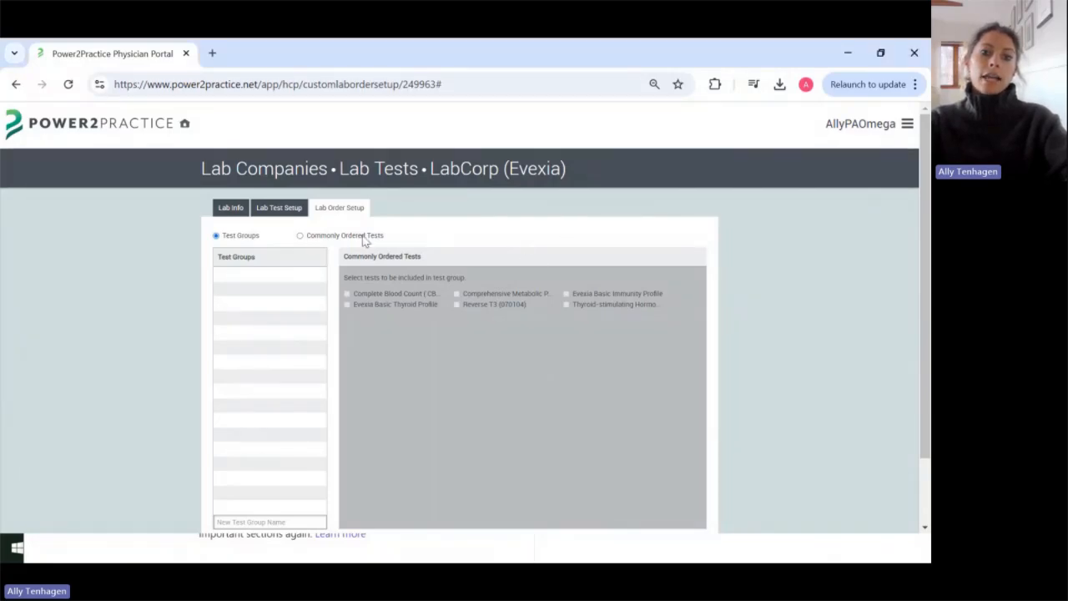
Step: Under Test Groups, add new groups named 'Initial Panel' and 'Thyroid Panel'
click(362, 238)
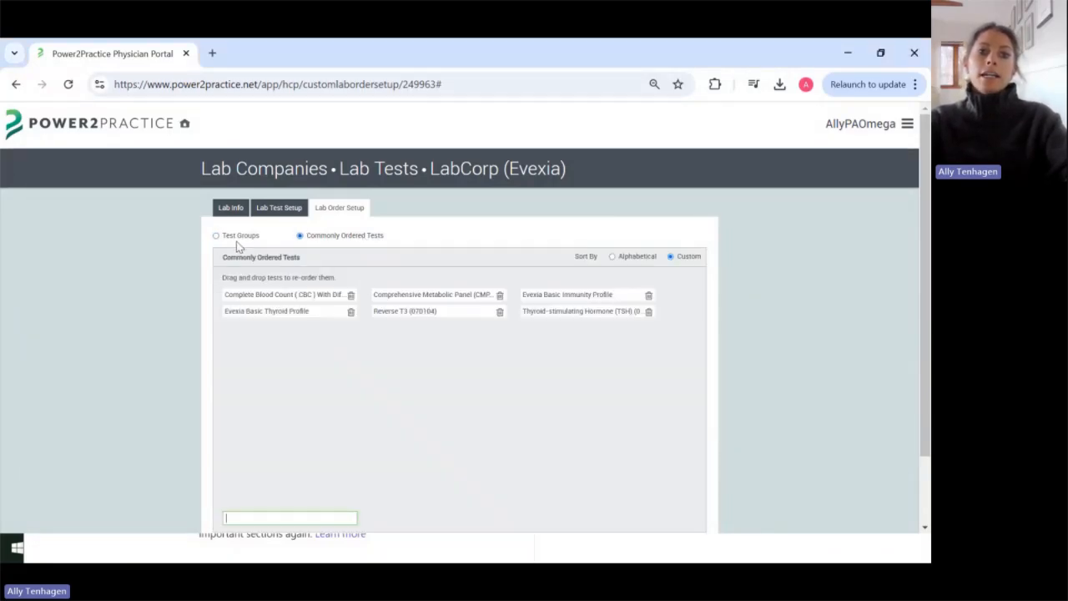
click(236, 237)
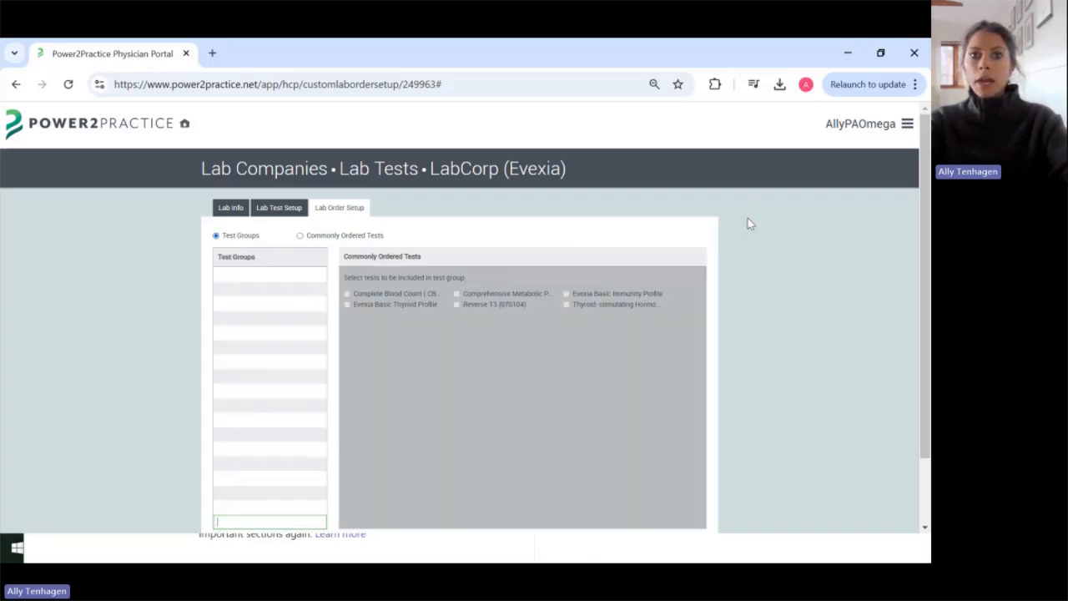
scroll(748, 219, down, 2)
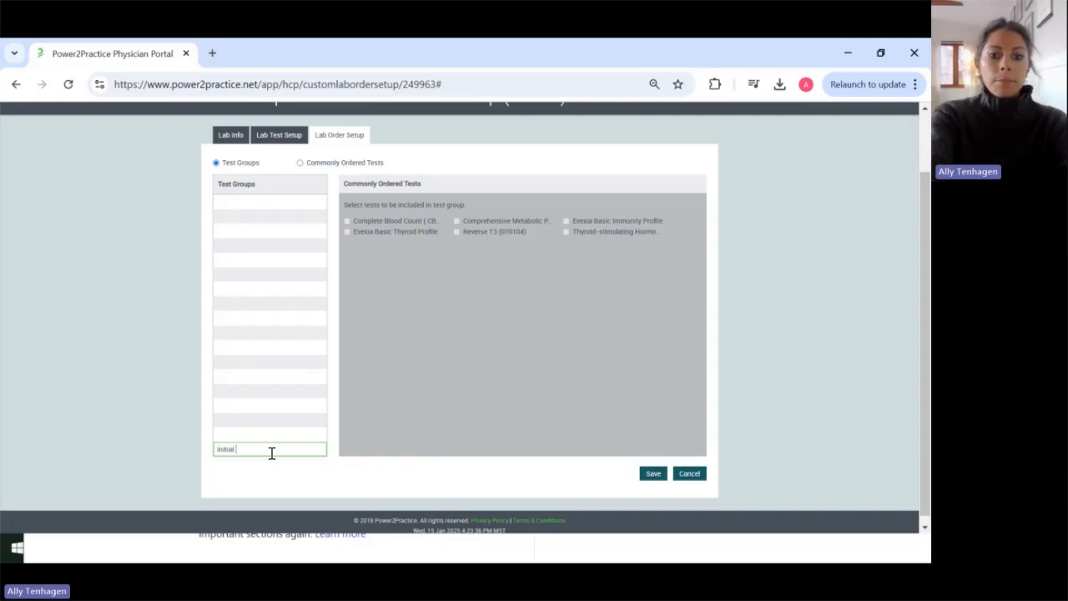
text(Pan)
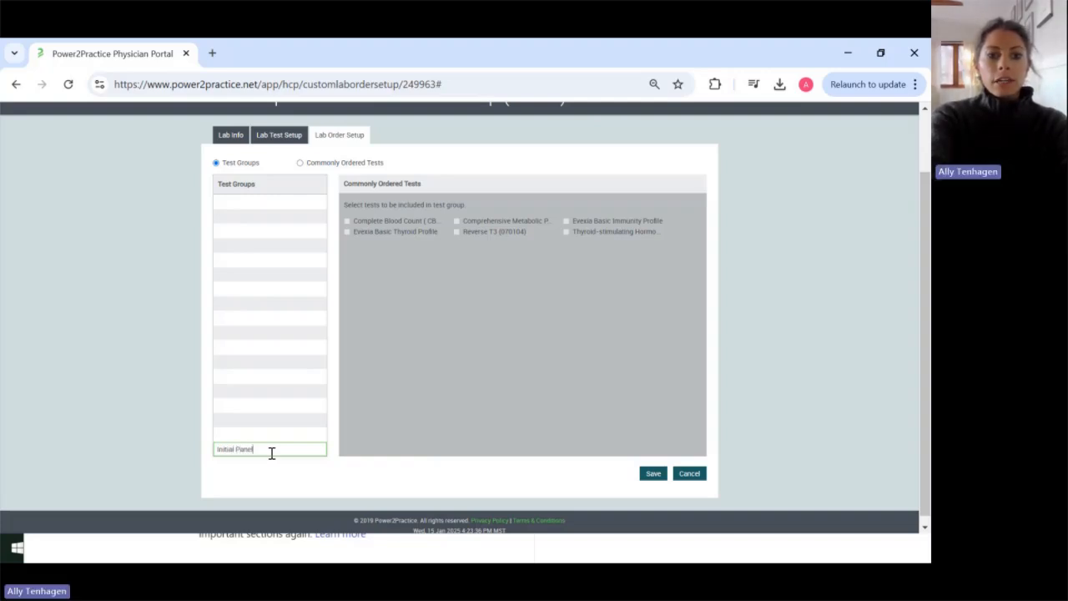
text(el)
key(Return)
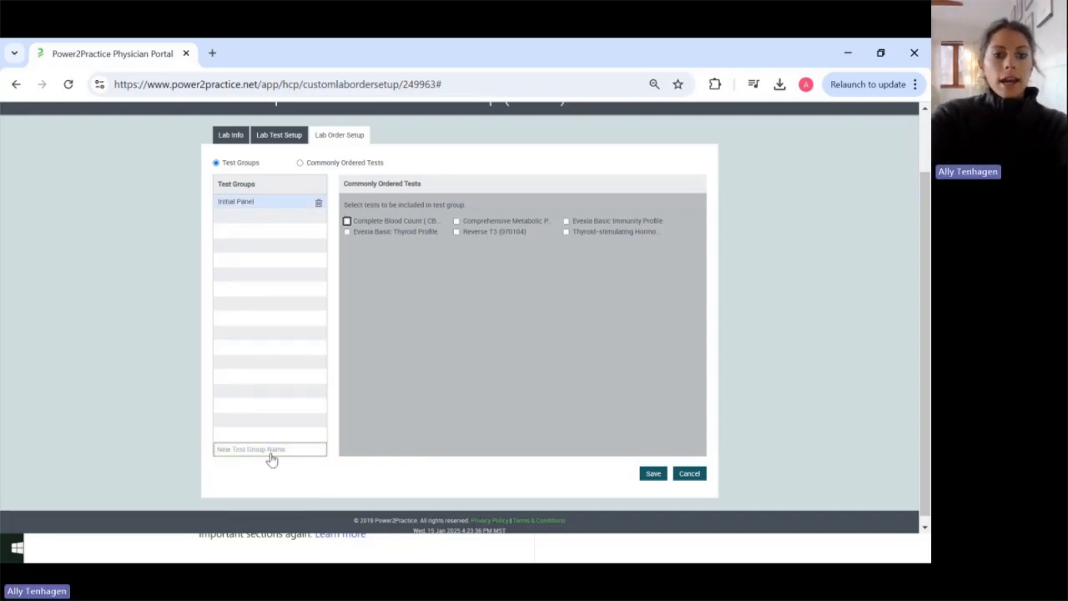
click(272, 450)
text(Thyro)
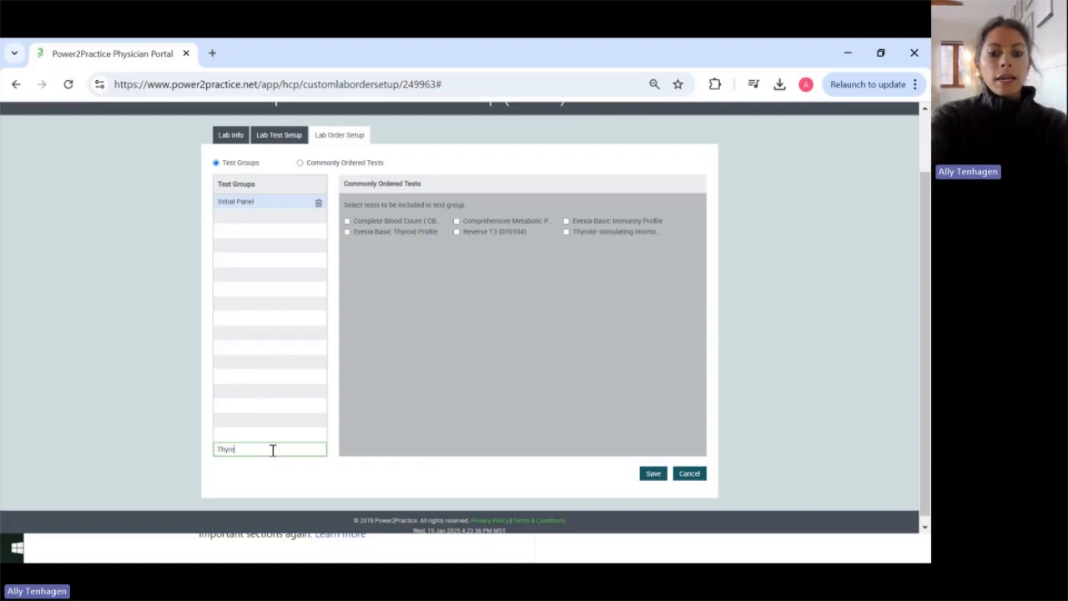
text(id Panel)
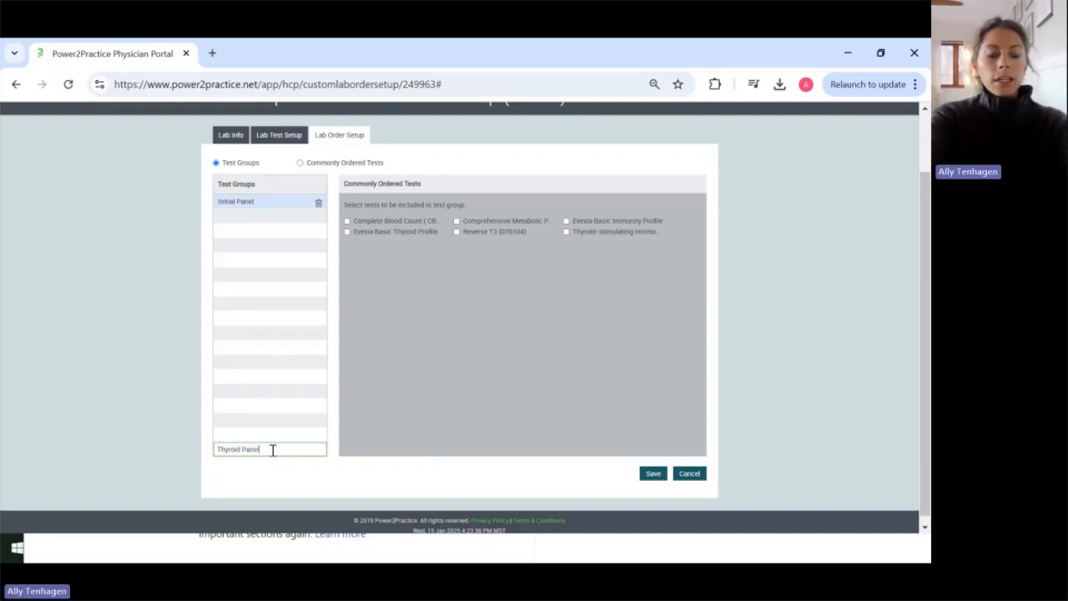
key(Return)
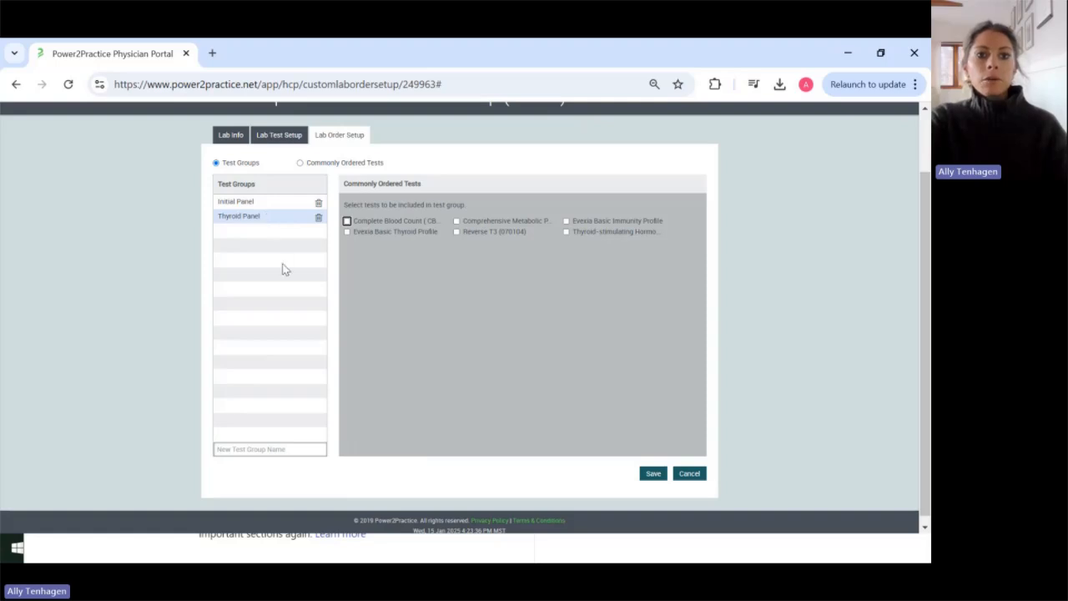
Step: Drag Thyroid Panel above Initial Panel in the test group list
scroll(426, 352, up, 1)
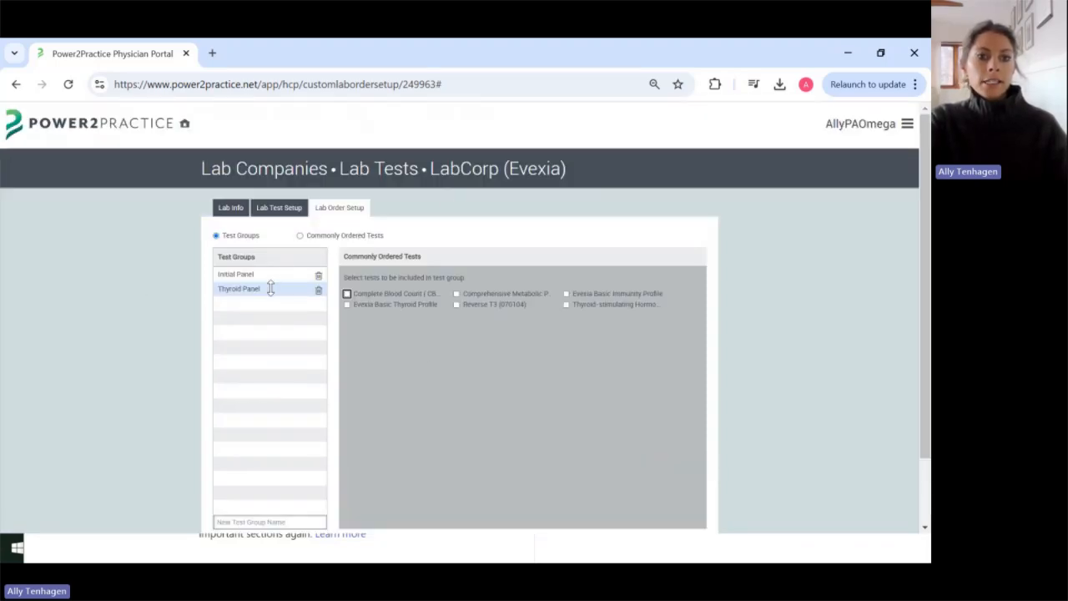
drag(271, 288, 272, 272)
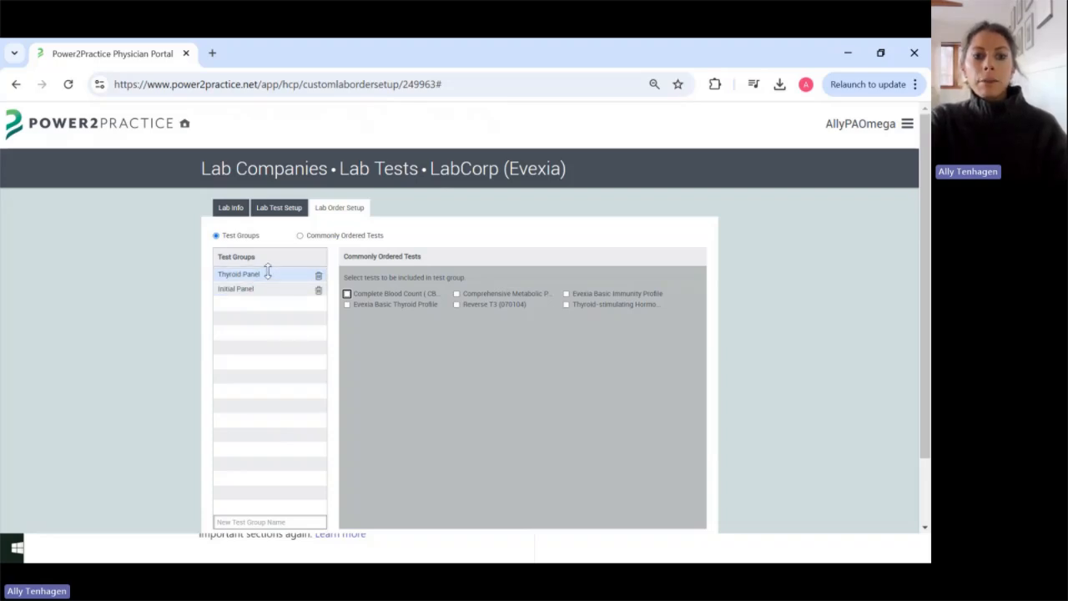
mouse_move(267, 273)
mouse_down()
mouse_move(266, 288)
mouse_move(272, 272)
mouse_up()
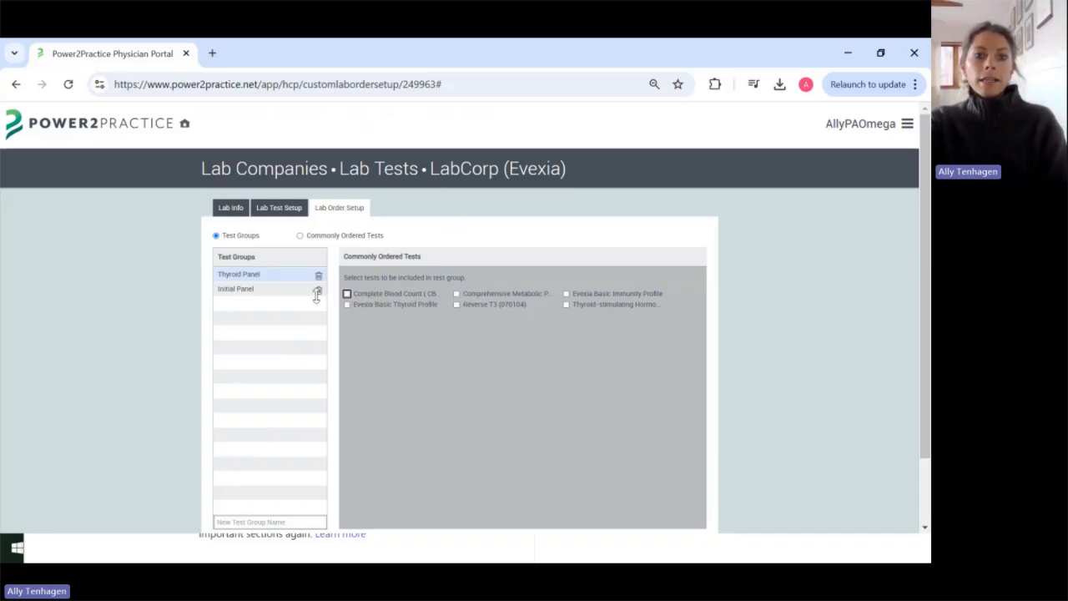
Step: Tick CBC and Reverse T3 for Thyroid Panel, all six tests for Initial Panel, then save
click(347, 294)
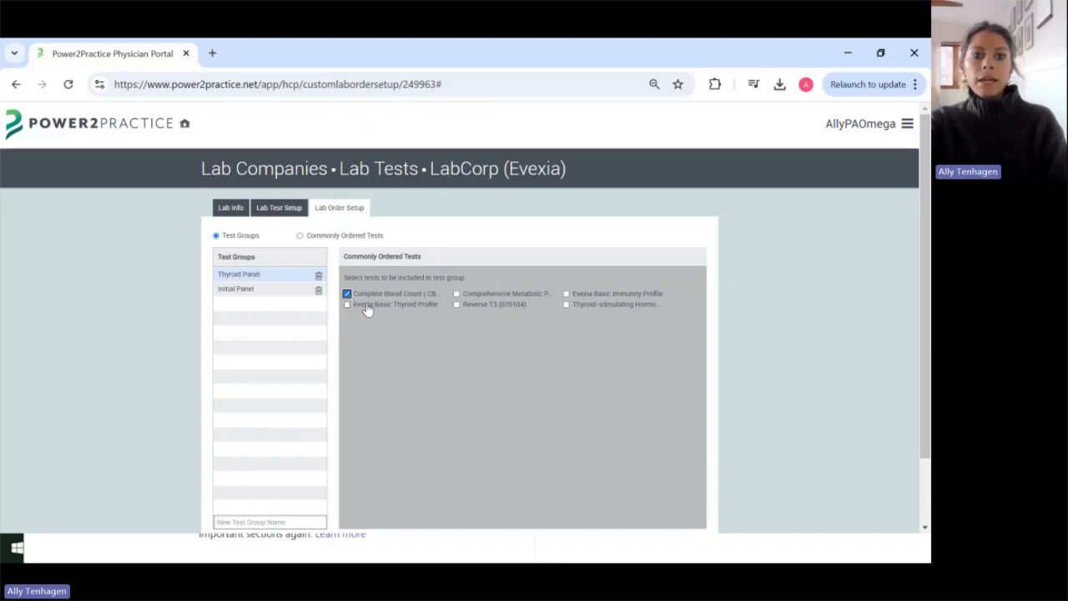
click(458, 305)
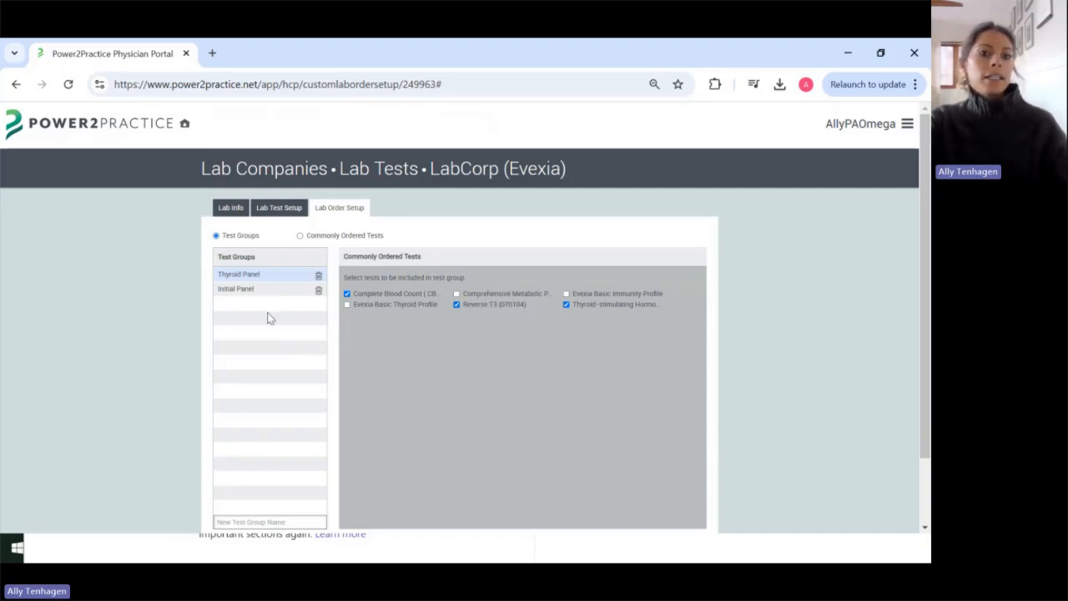
click(255, 288)
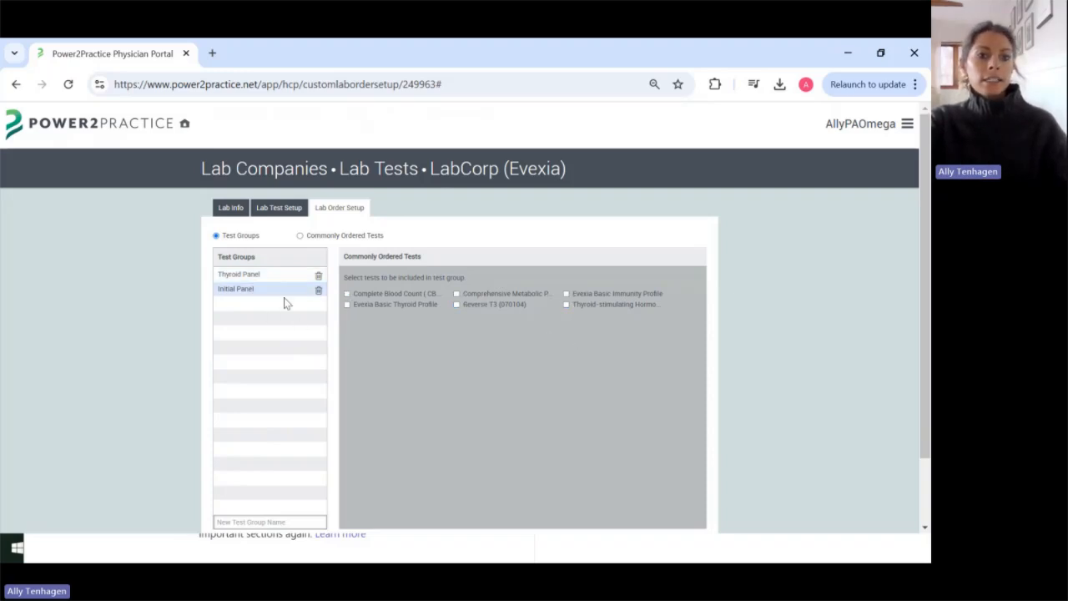
click(347, 293)
click(347, 303)
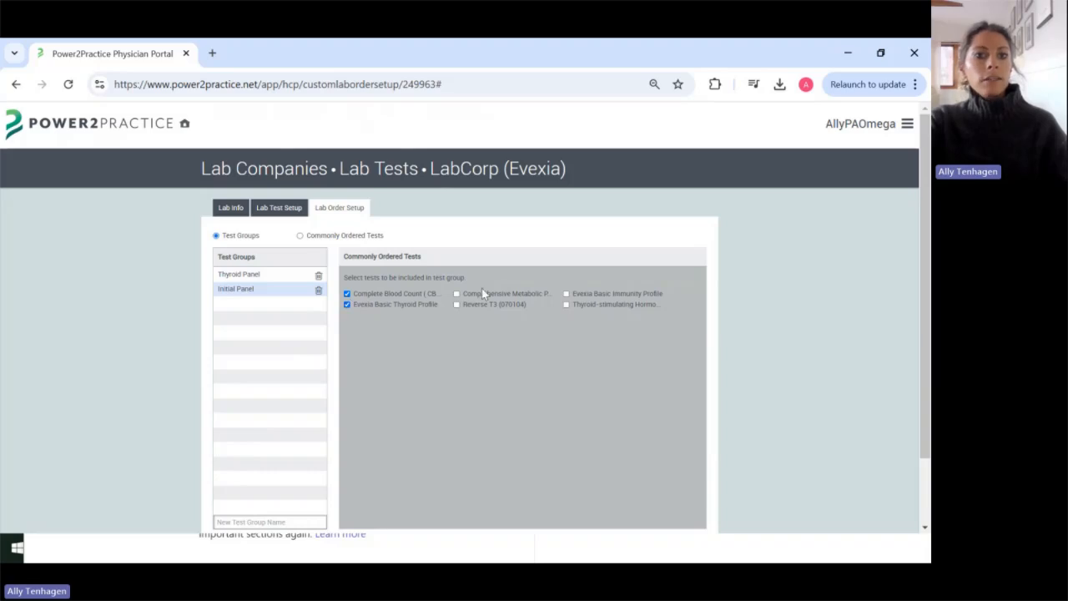
click(482, 292)
click(481, 304)
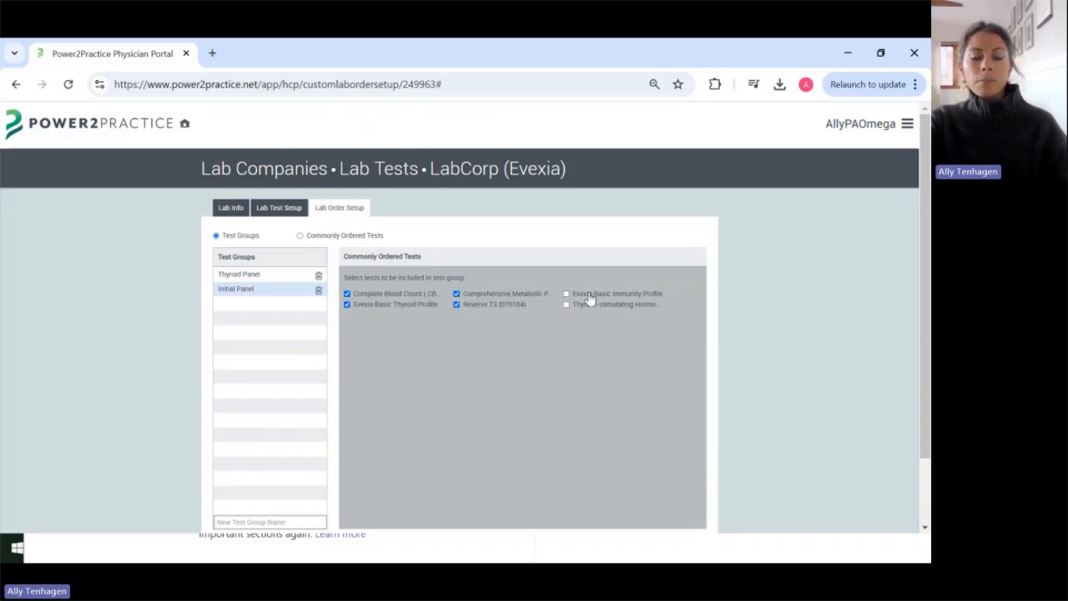
click(588, 295)
click(589, 305)
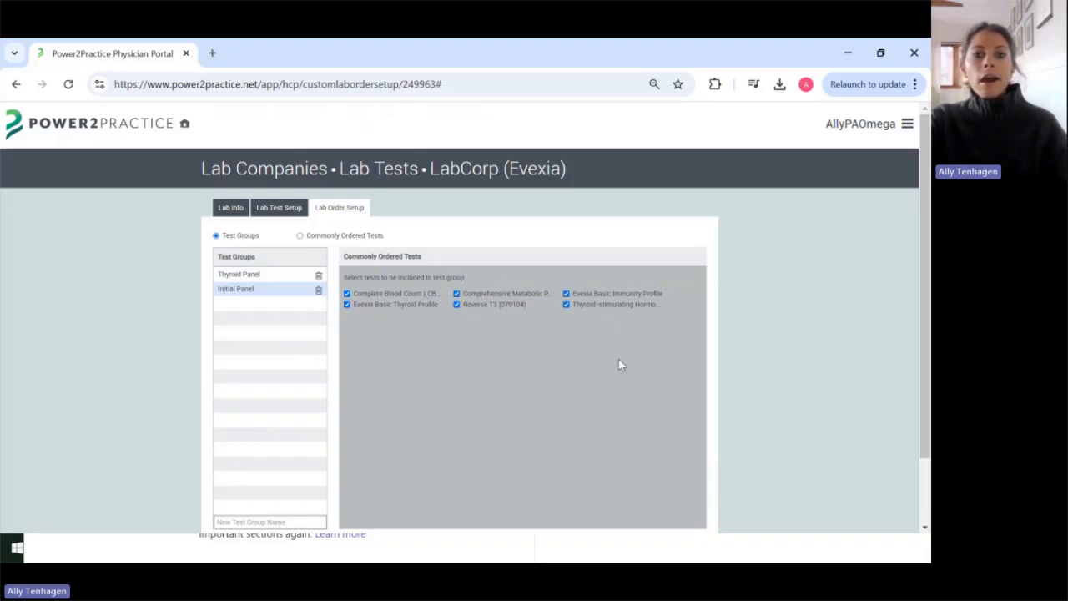
scroll(620, 344, down, 2)
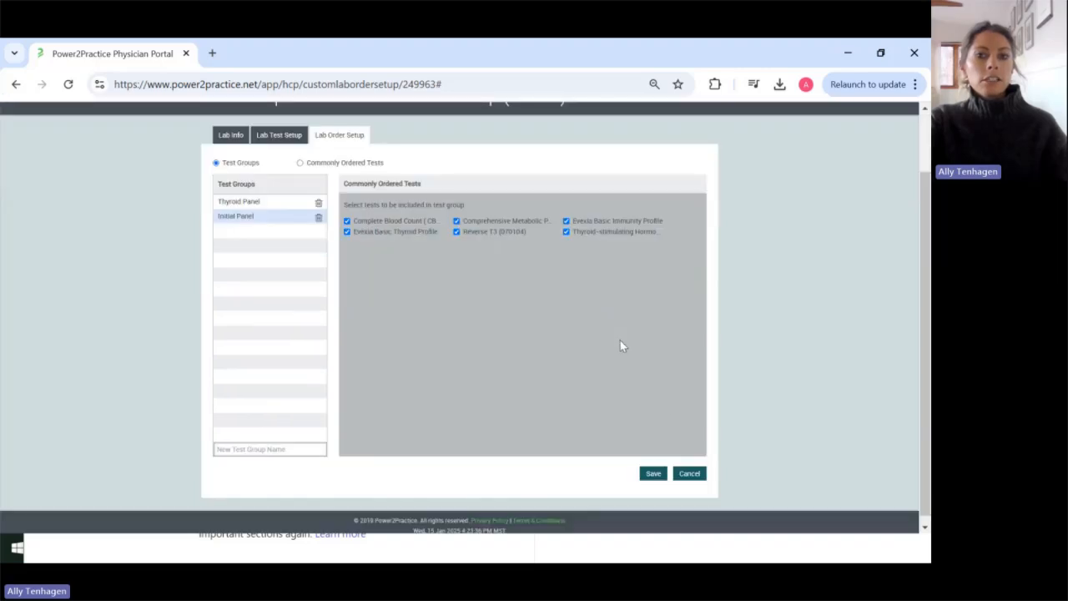
click(654, 476)
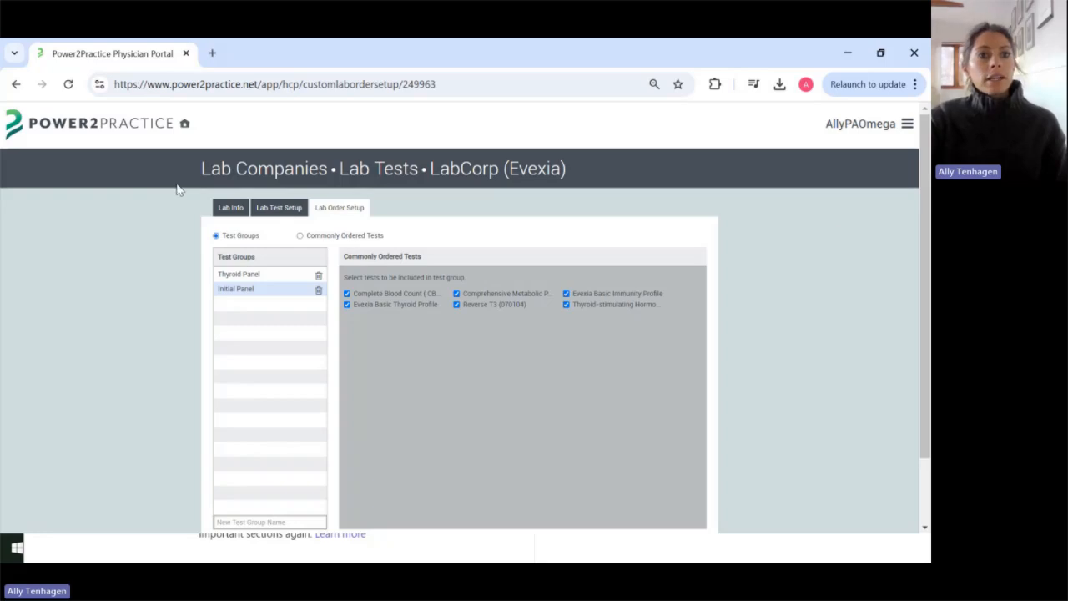
Step: Return to Lab Companies, search 'evexia' and open Genova (Evexia)
click(187, 127)
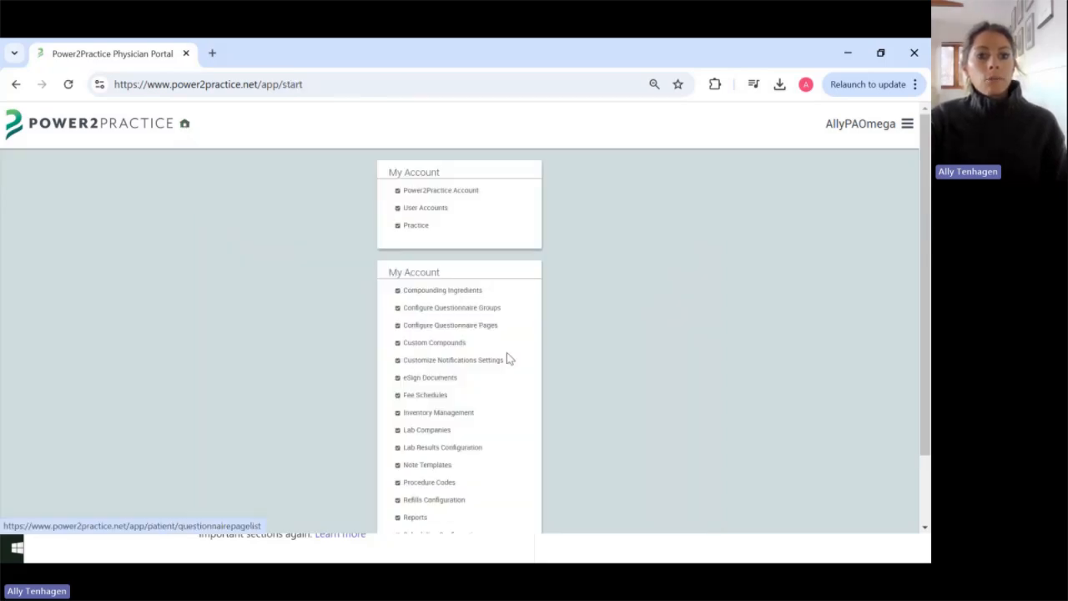
click(427, 430)
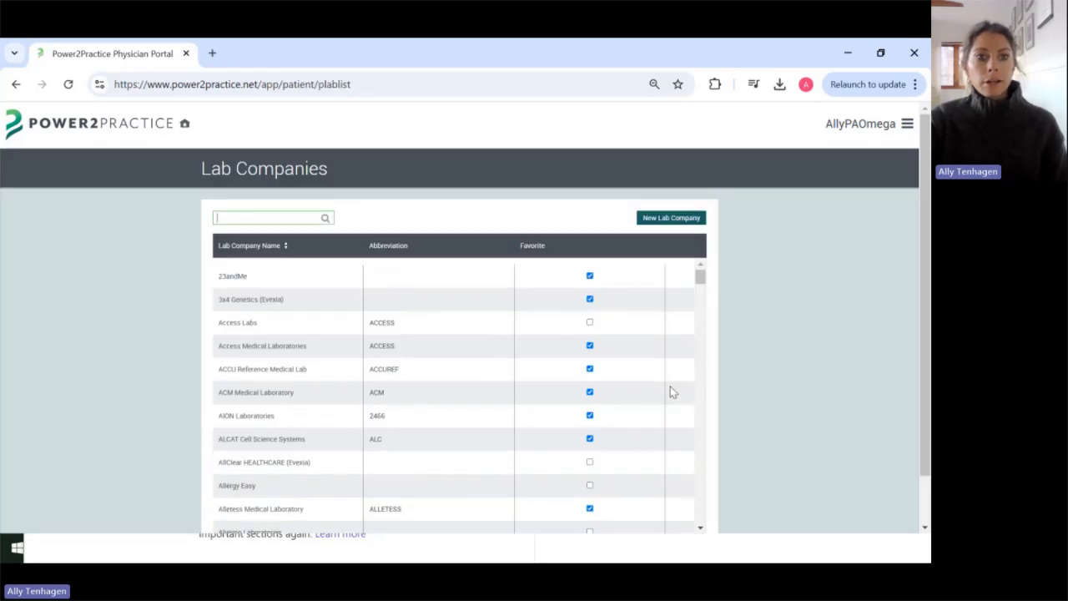
text(evexia)
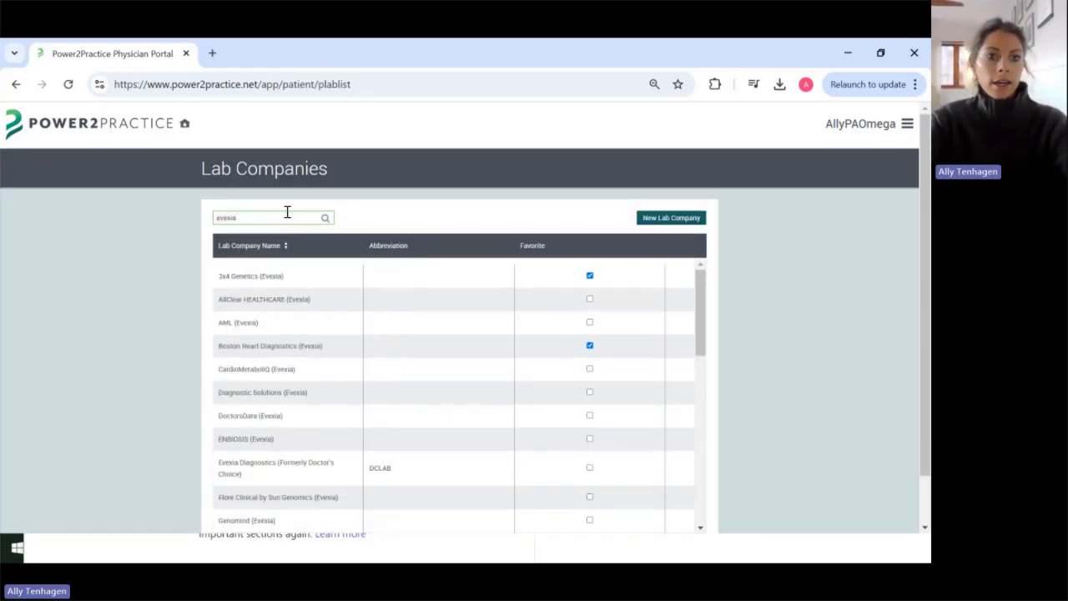
scroll(317, 346, down, 1)
scroll(315, 344, down, 1)
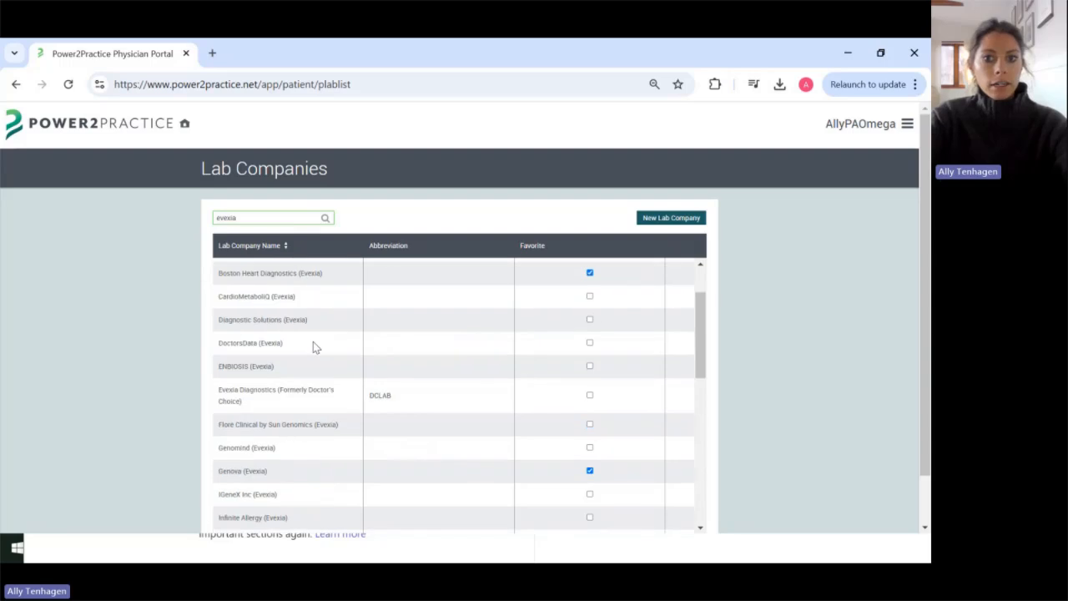
click(251, 478)
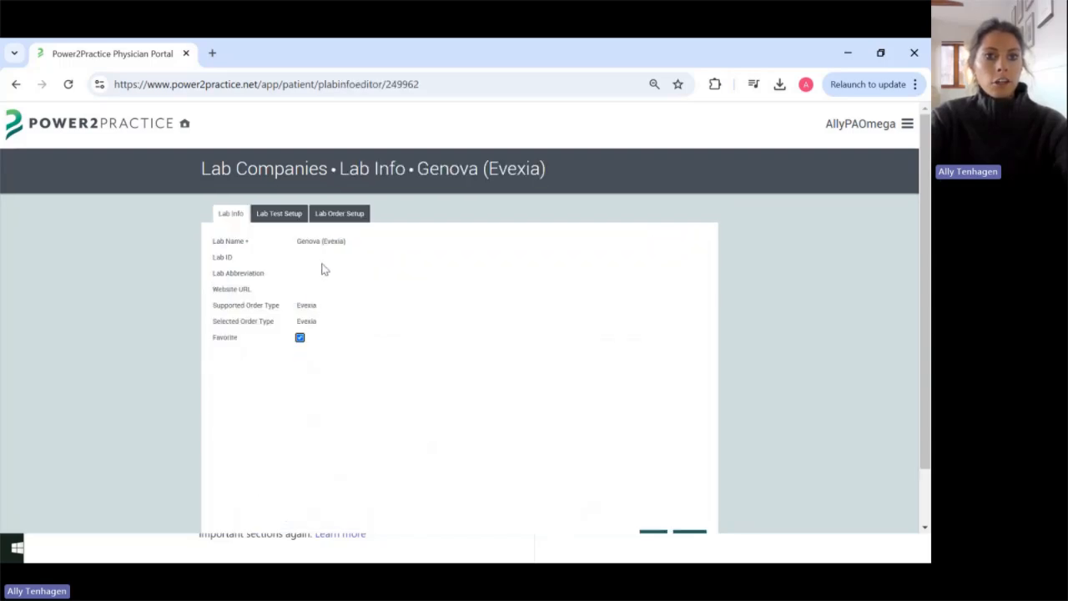
Step: Review Genova's test panels under Lab Test Setup, then open its Lab Order Setup
click(284, 215)
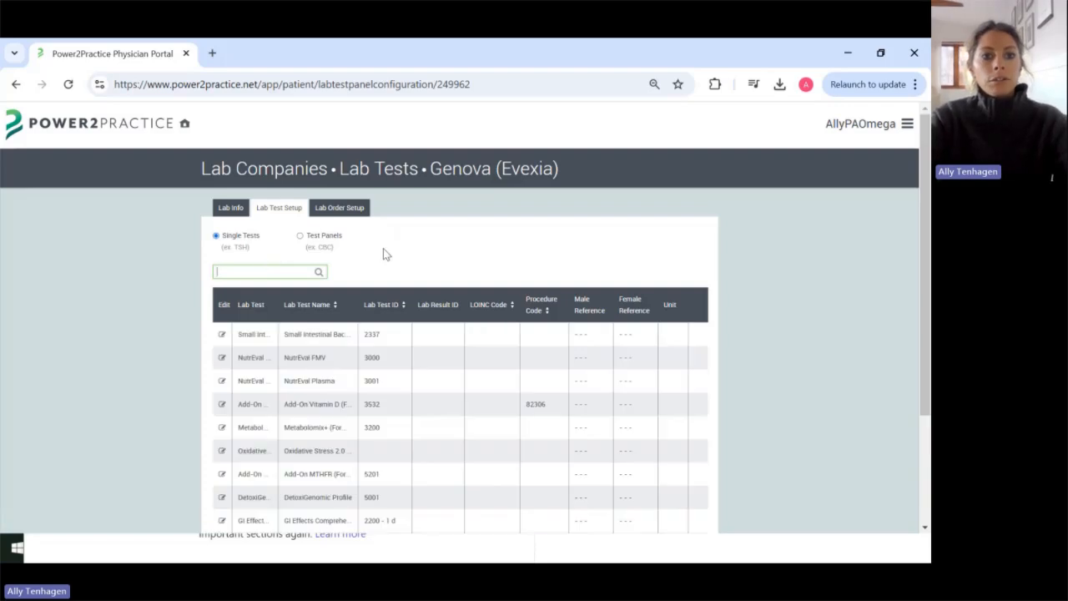
scroll(337, 365, down, 3)
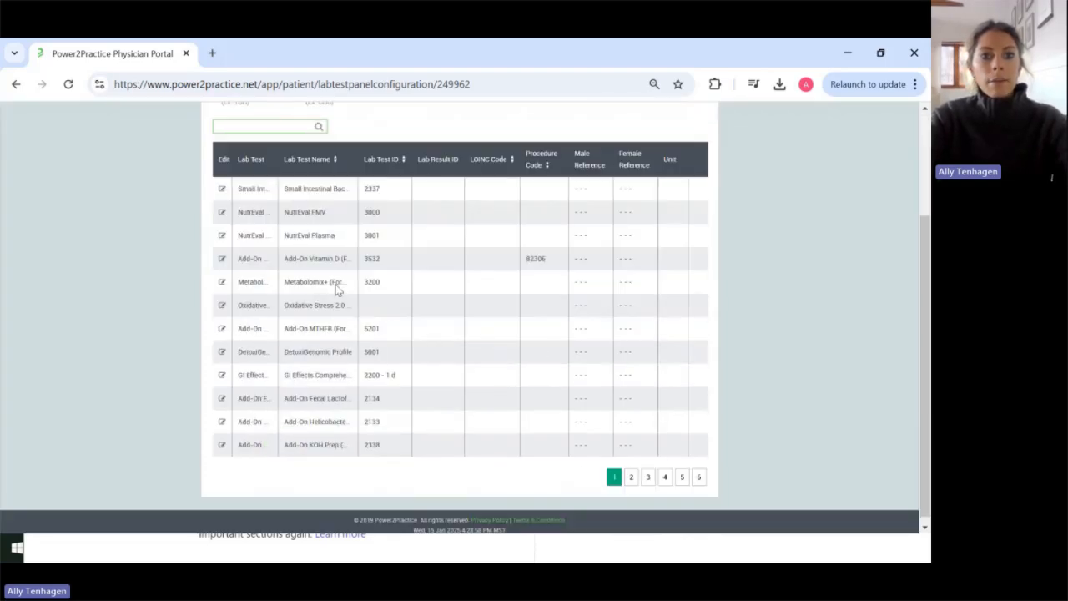
scroll(338, 288, up, 3)
click(321, 236)
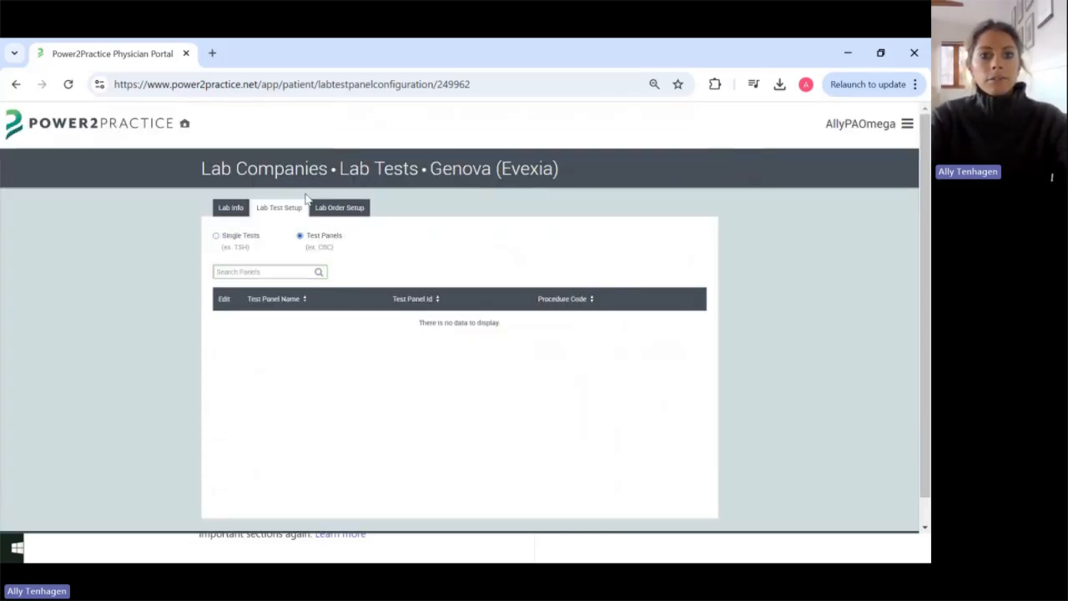
click(356, 209)
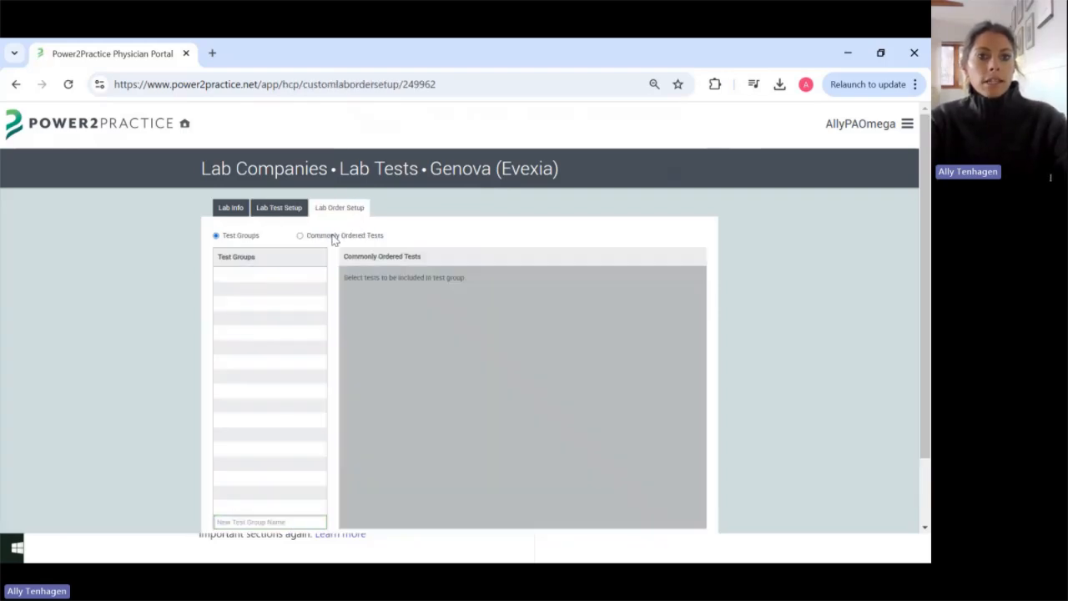
Step: Add GI Effects Comprehensive Stool Profile - 1 day to Genova's commonly ordered tests
click(335, 236)
scroll(508, 309, down, 1)
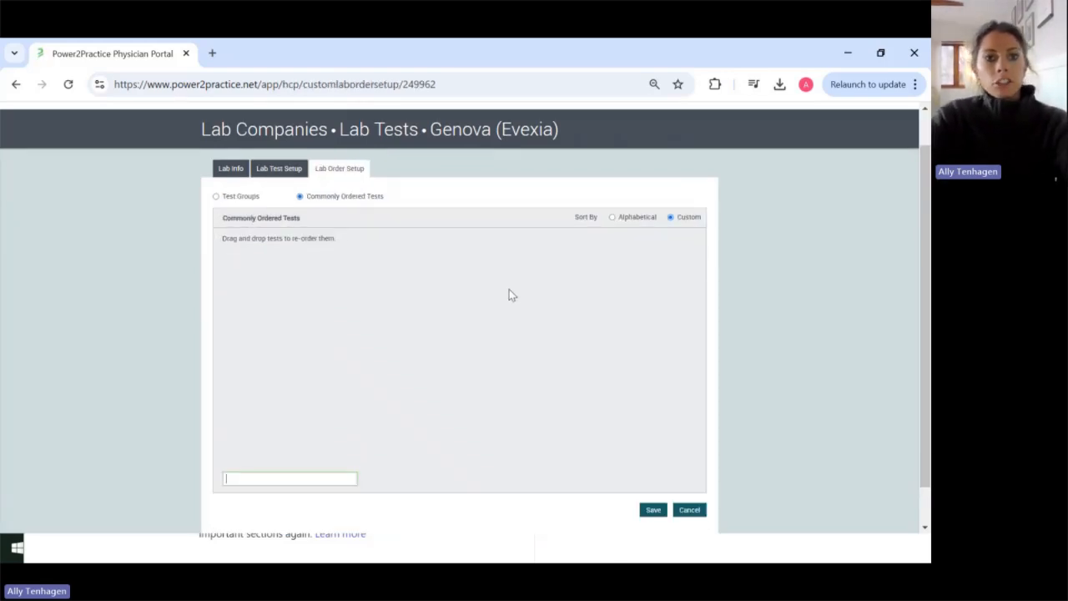
scroll(517, 309, up, 1)
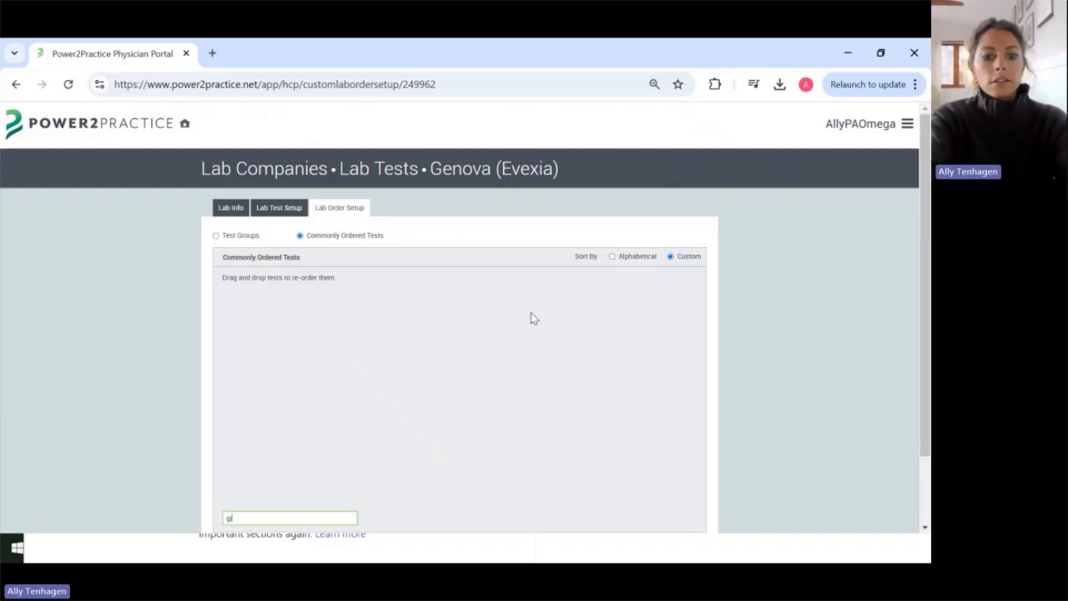
text(i effe)
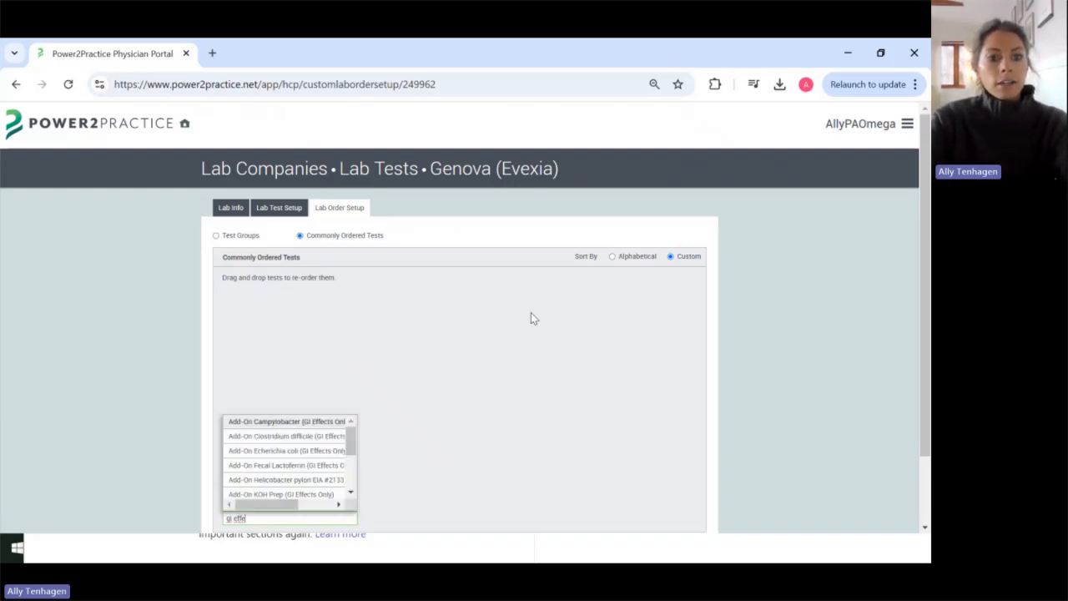
scroll(302, 476, down, 2)
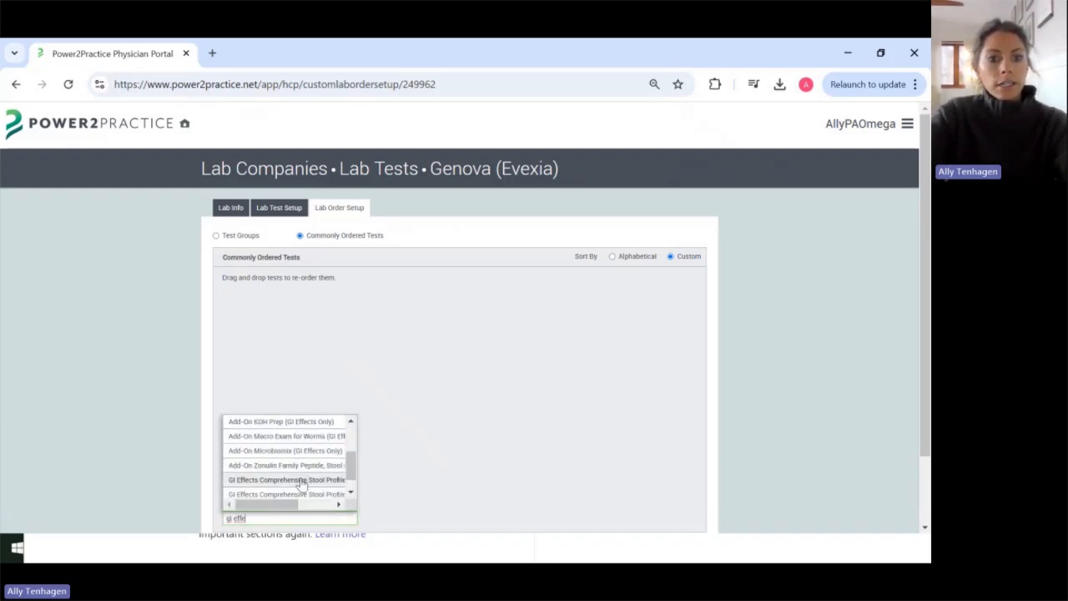
scroll(312, 483, right, 3)
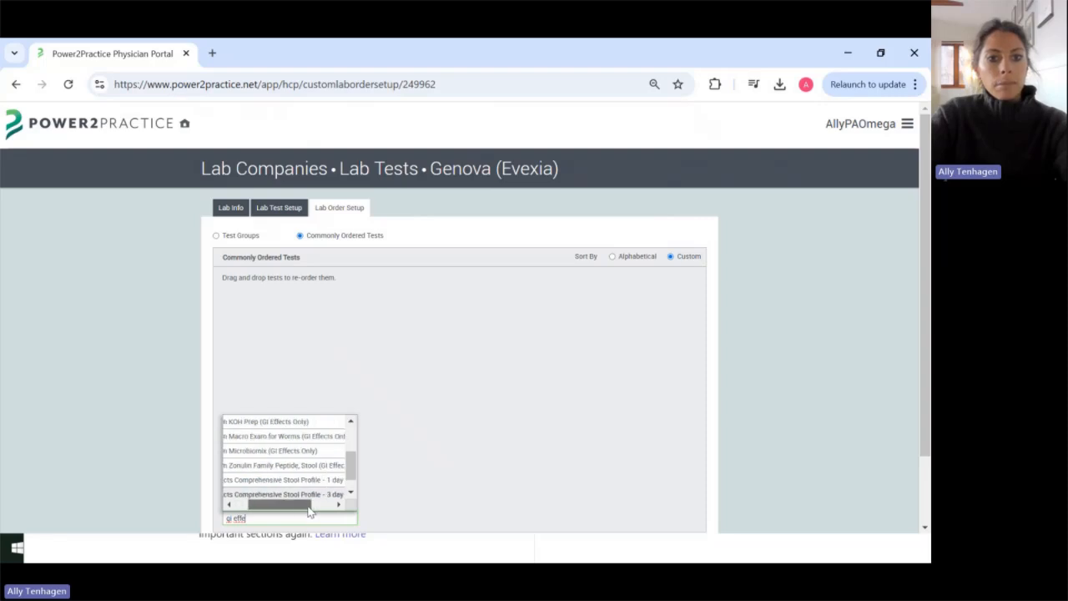
click(322, 482)
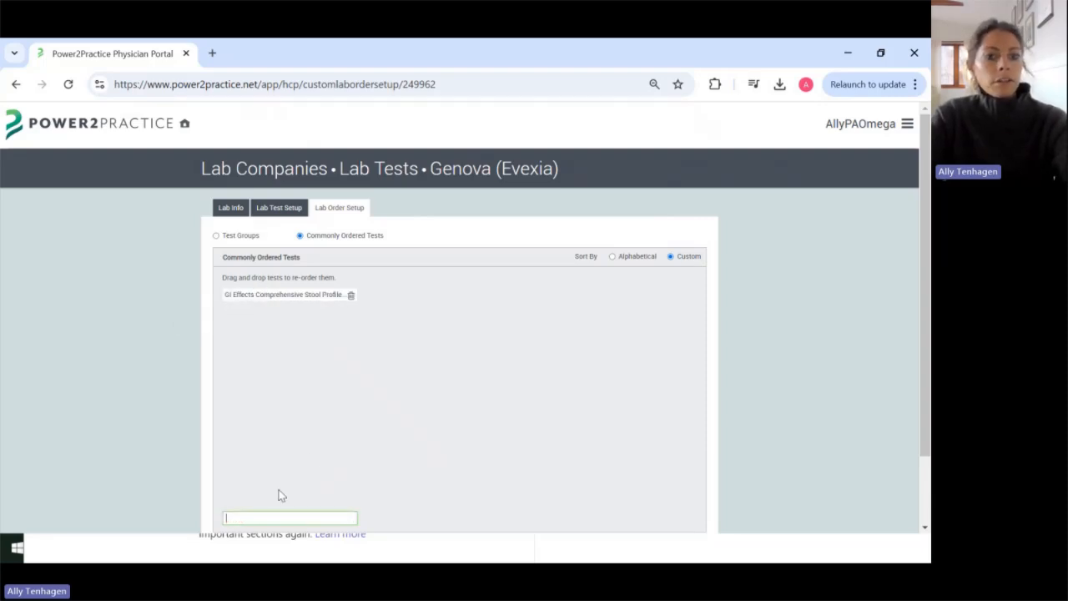
Step: Add the SIBO and NutrEval FMV (3000) tests to the list as well
click(282, 519)
text(sibo)
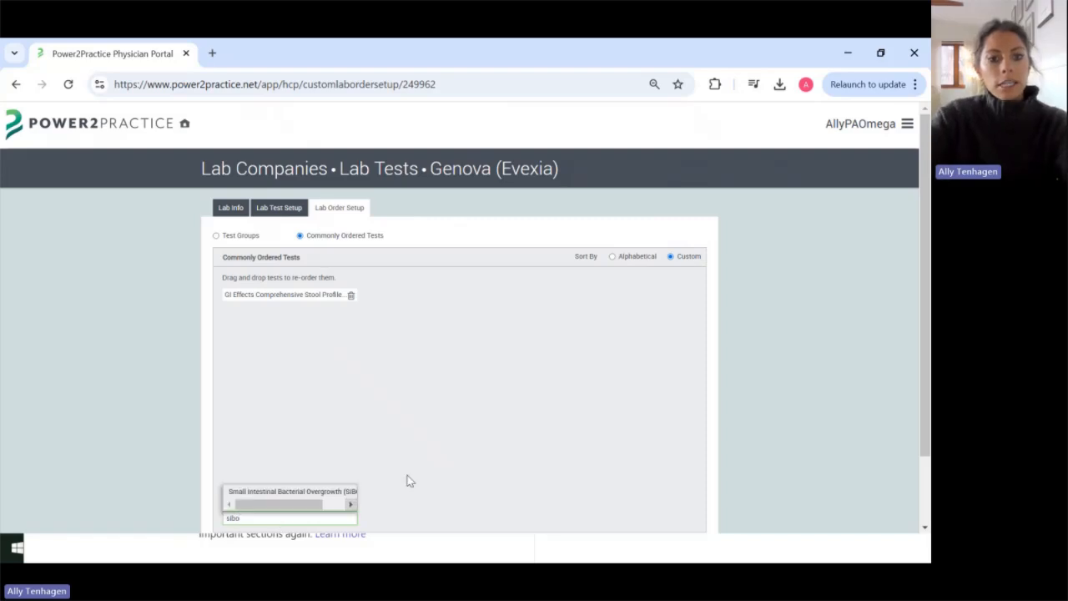
click(295, 493)
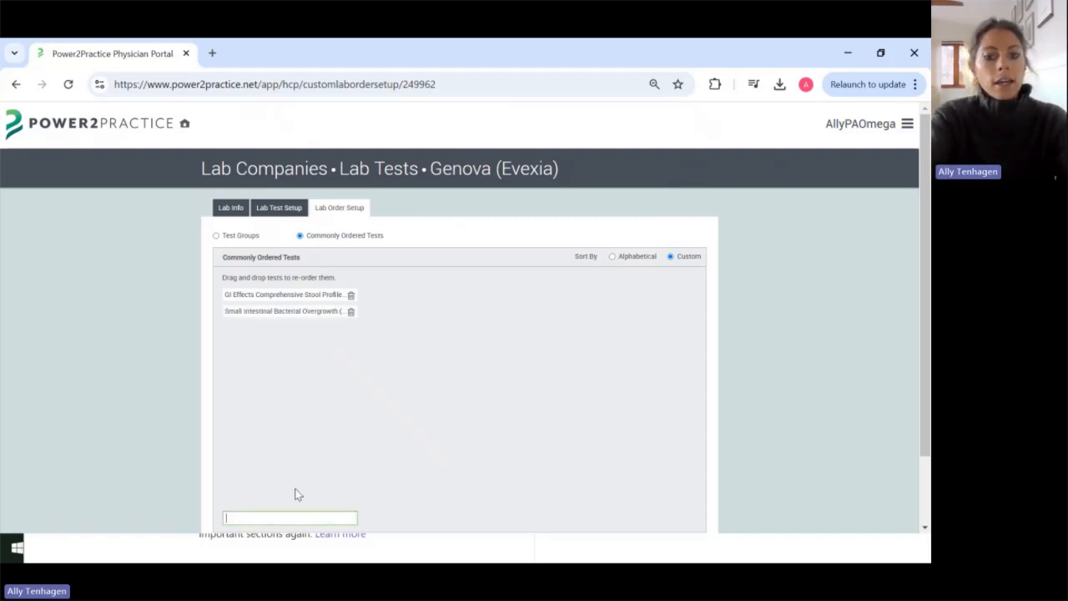
text(nutreval)
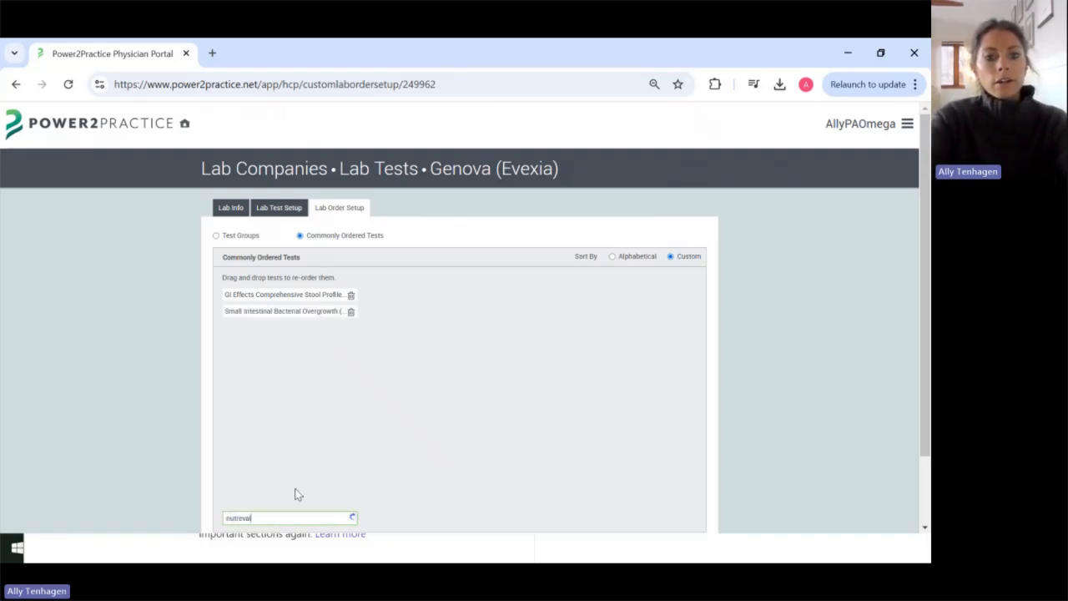
click(295, 493)
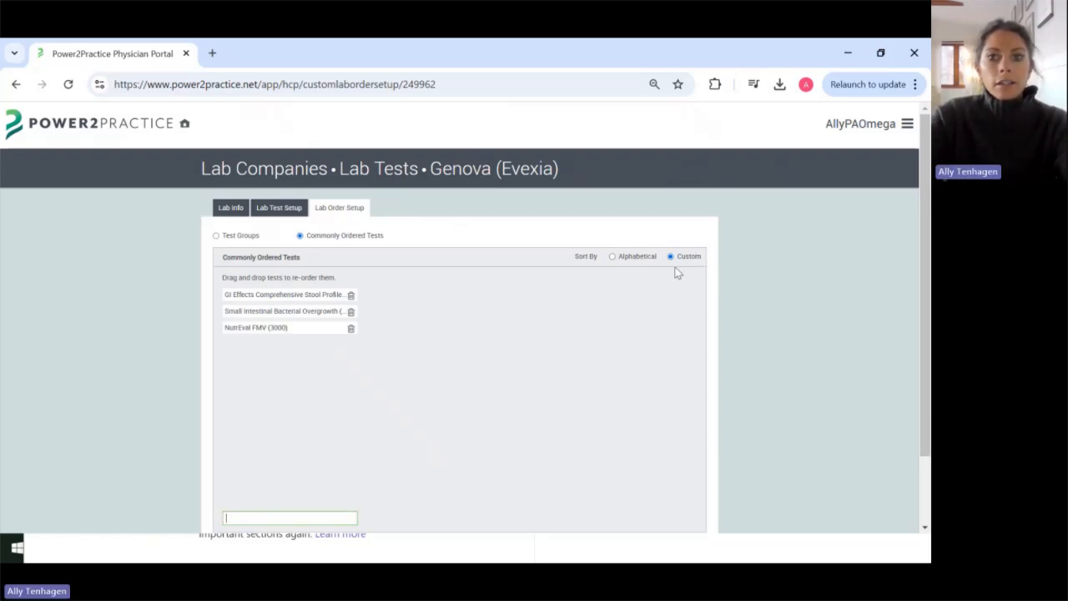
Step: Drag GI Effects to a new position, then sort the list alphabetically
drag(294, 292, 597, 305)
click(632, 258)
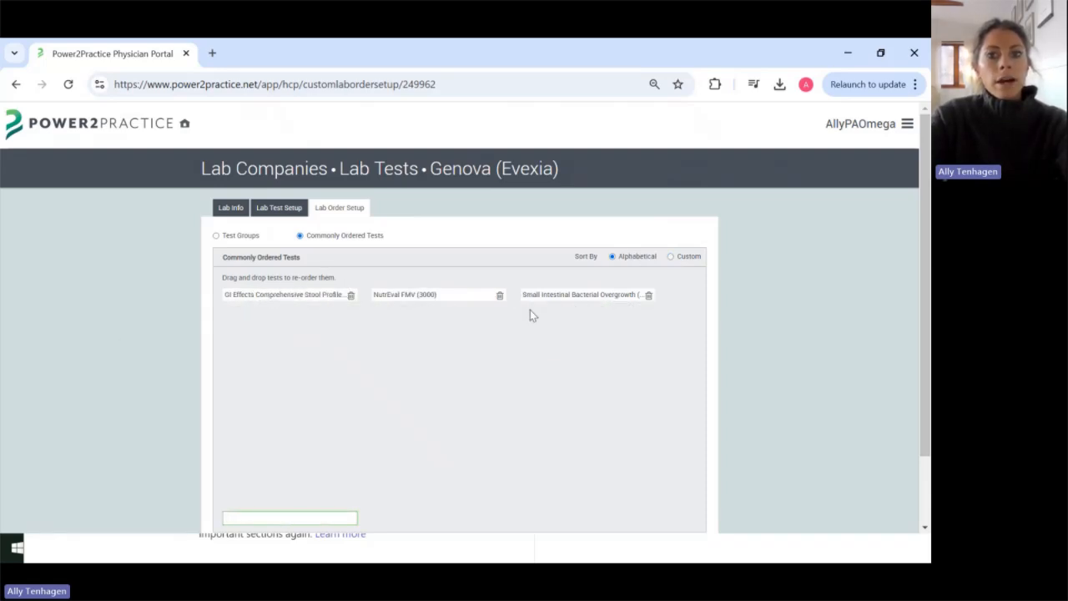
scroll(584, 353, down, 1)
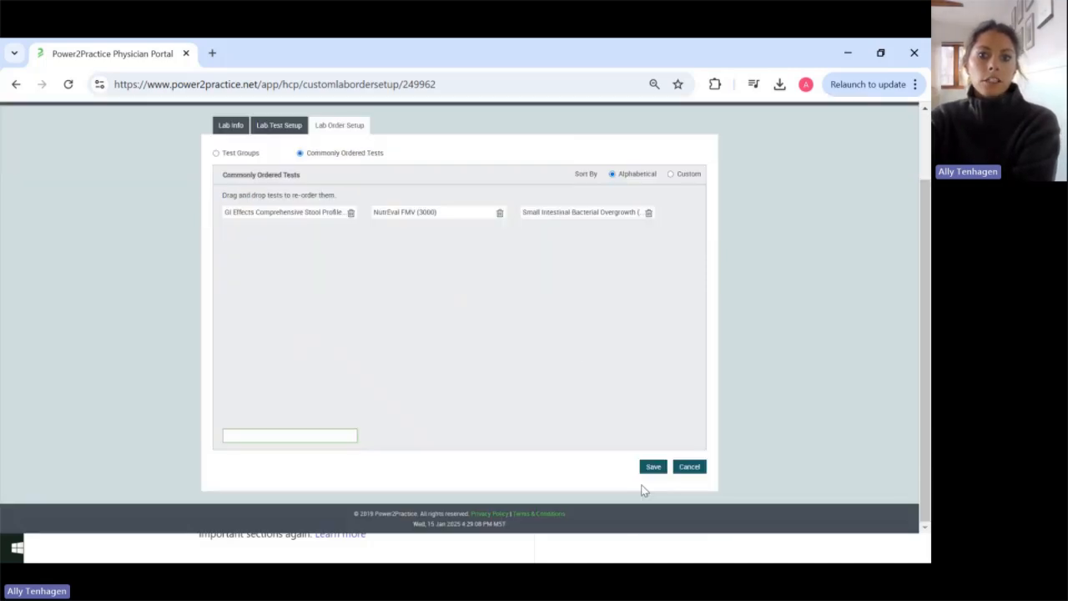
scroll(221, 220, up, 1)
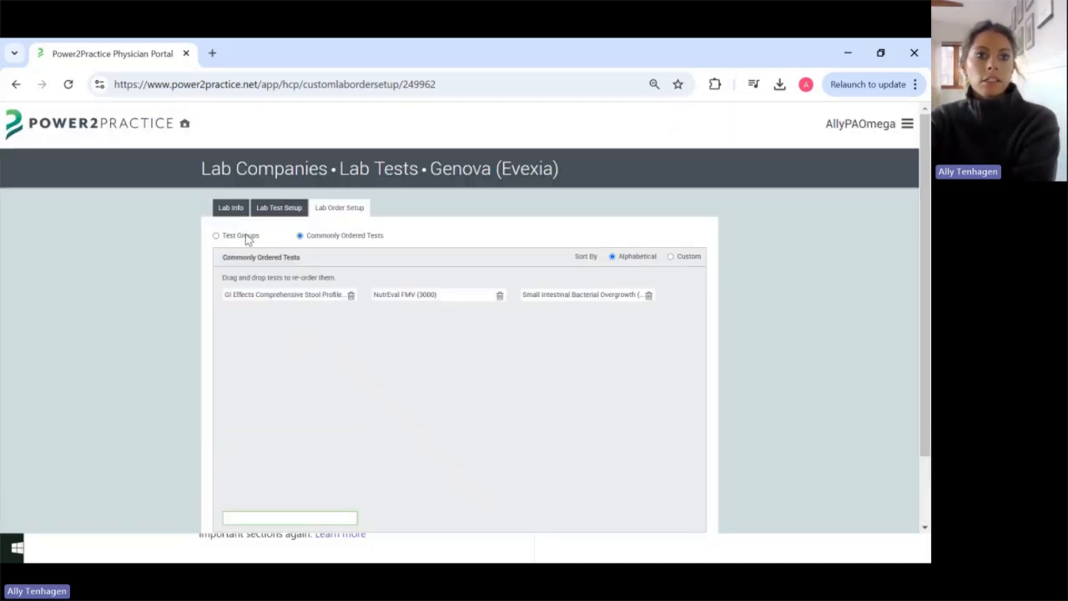
click(243, 236)
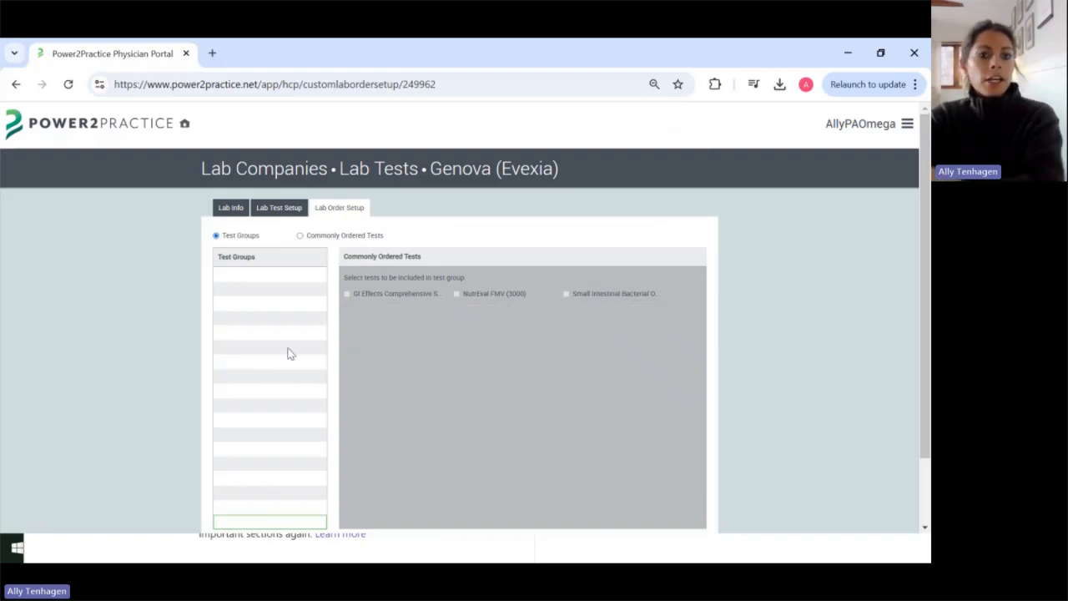
Step: Create a 'GI Panel' group with GI Effects and SIBO, save it, then head to sign out
scroll(289, 353, down, 1)
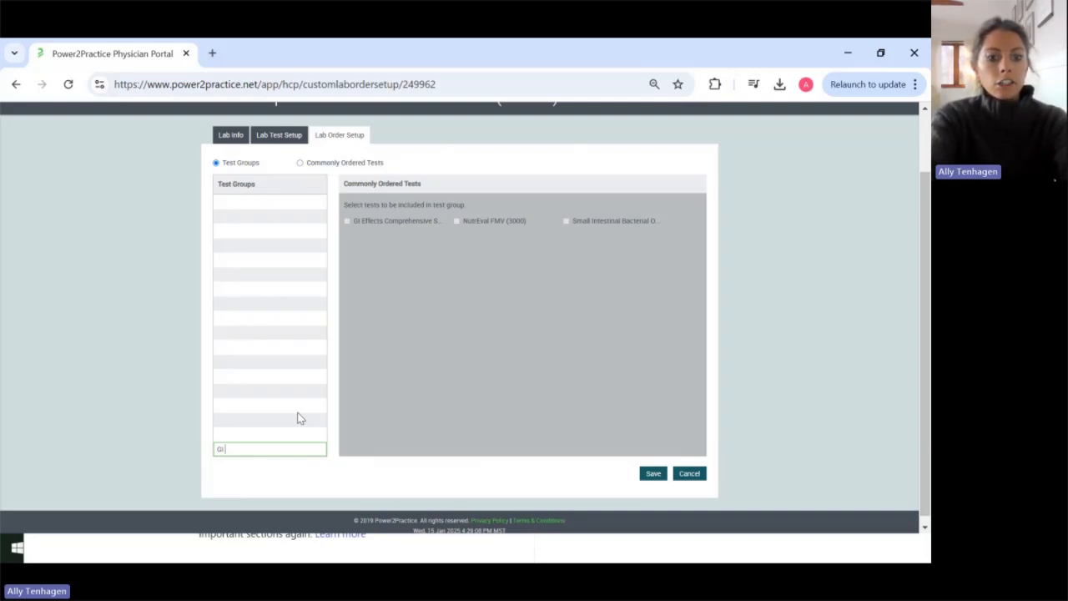
key(Return)
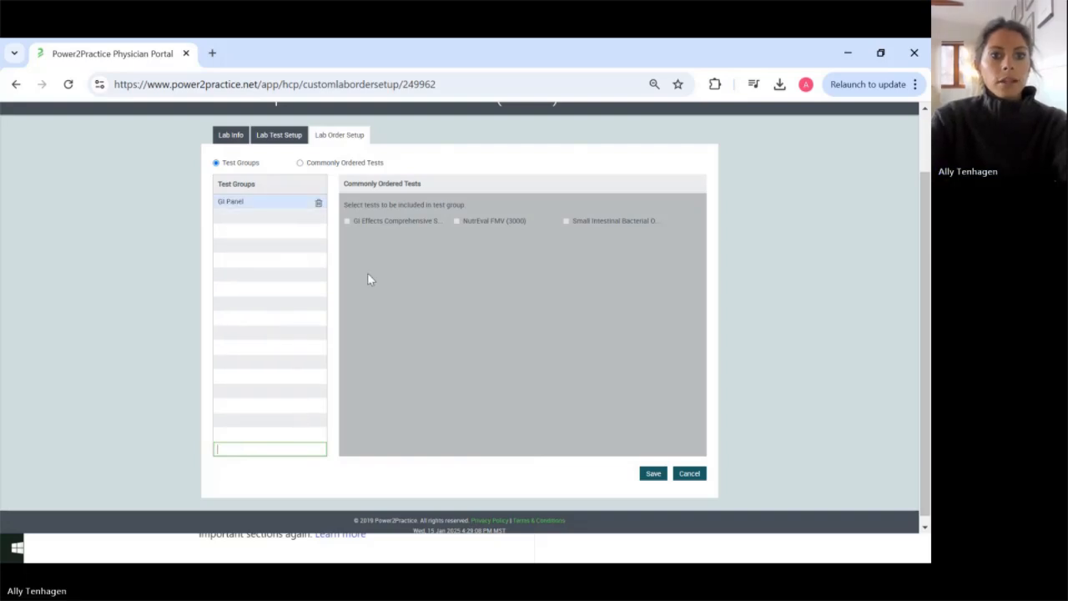
click(346, 221)
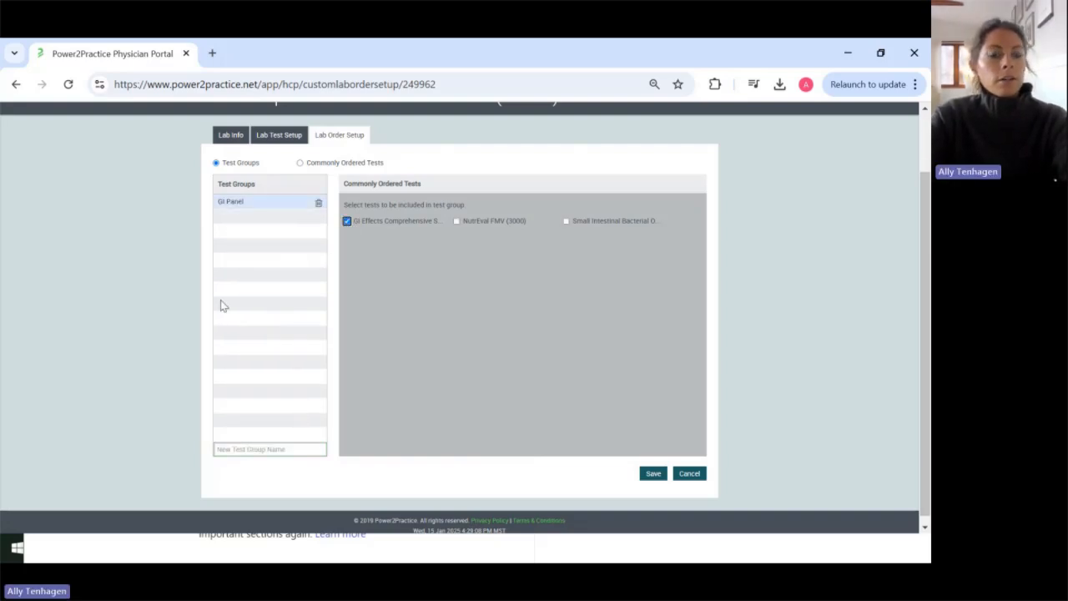
click(566, 222)
scroll(641, 313, up, 1)
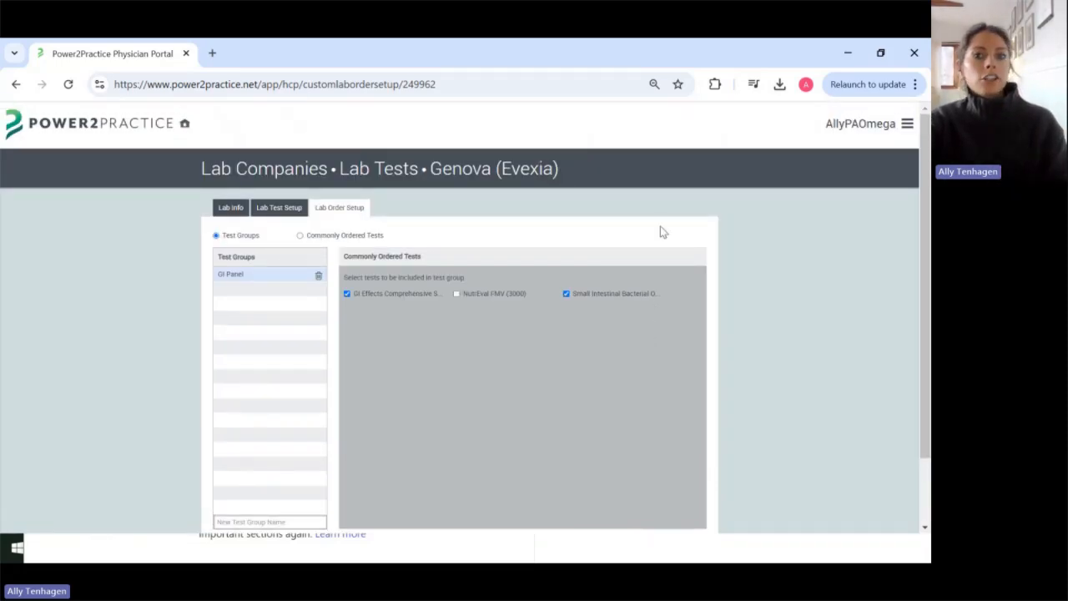
scroll(680, 238, down, 1)
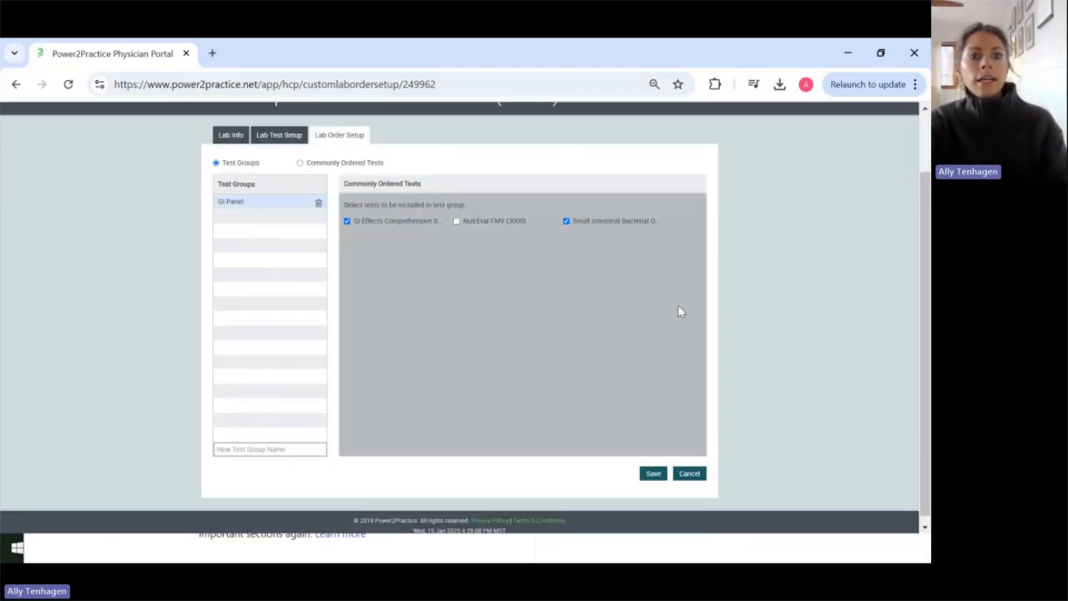
click(653, 474)
scroll(653, 440, up, 1)
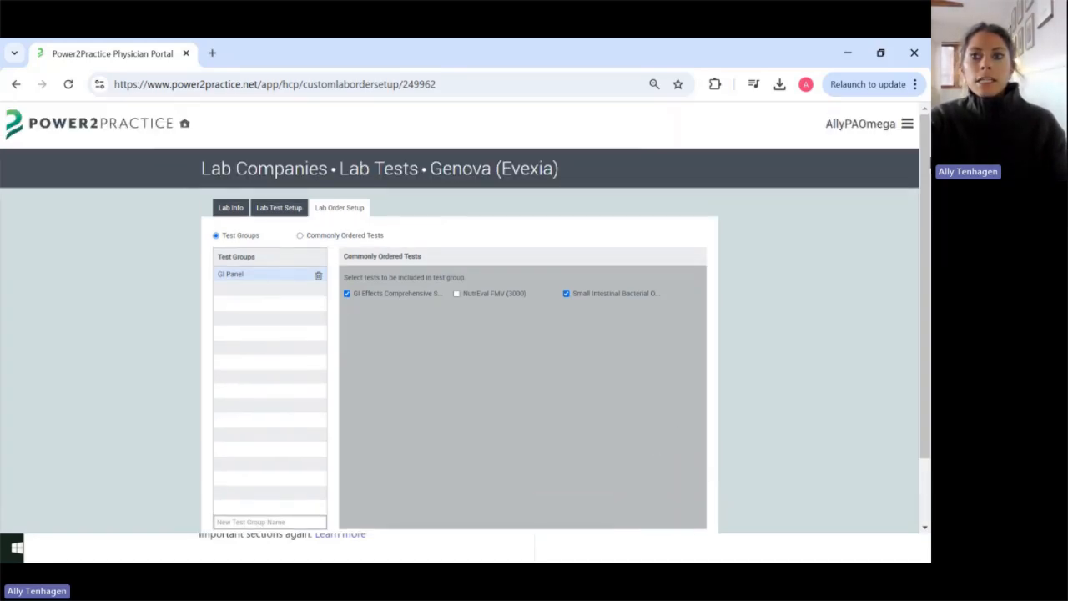
click(902, 125)
Step: Sign out, then sign back in with a different saved provider login
click(862, 133)
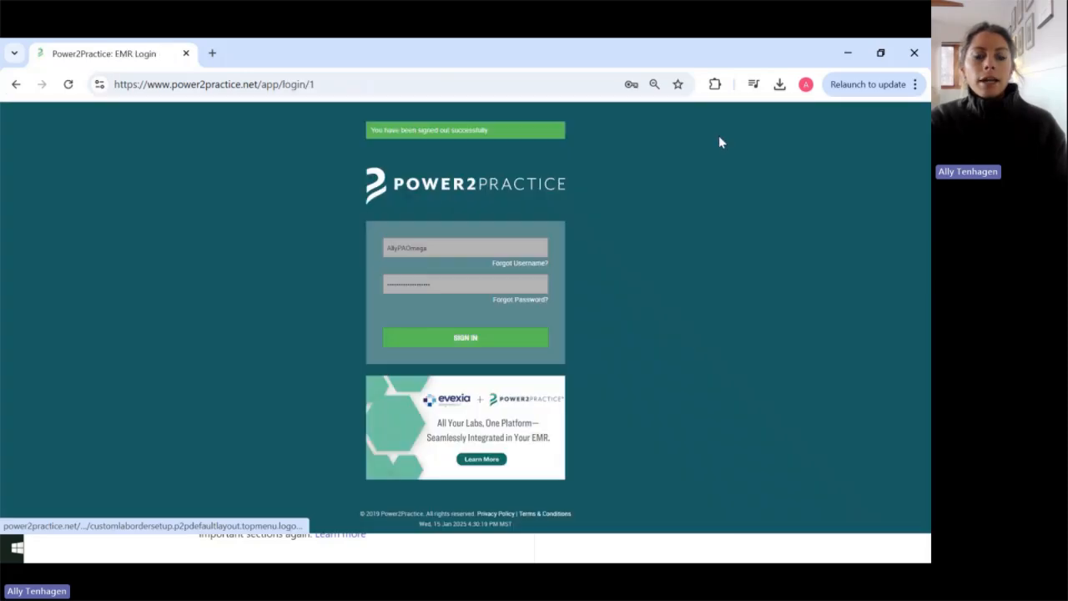
double_click(450, 250)
text(h)
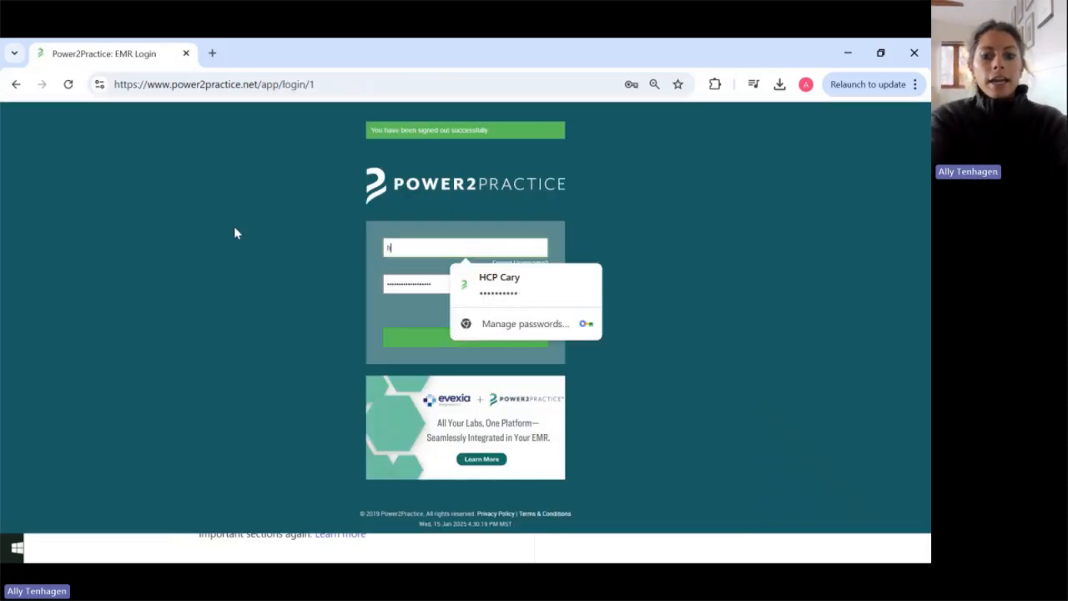
text(cp)
double_click(417, 249)
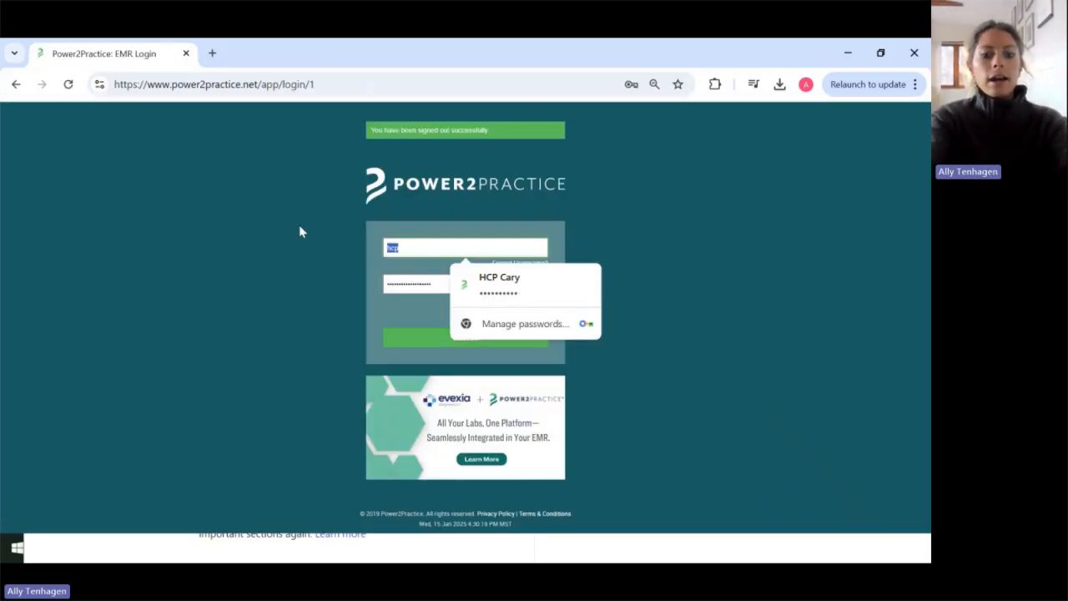
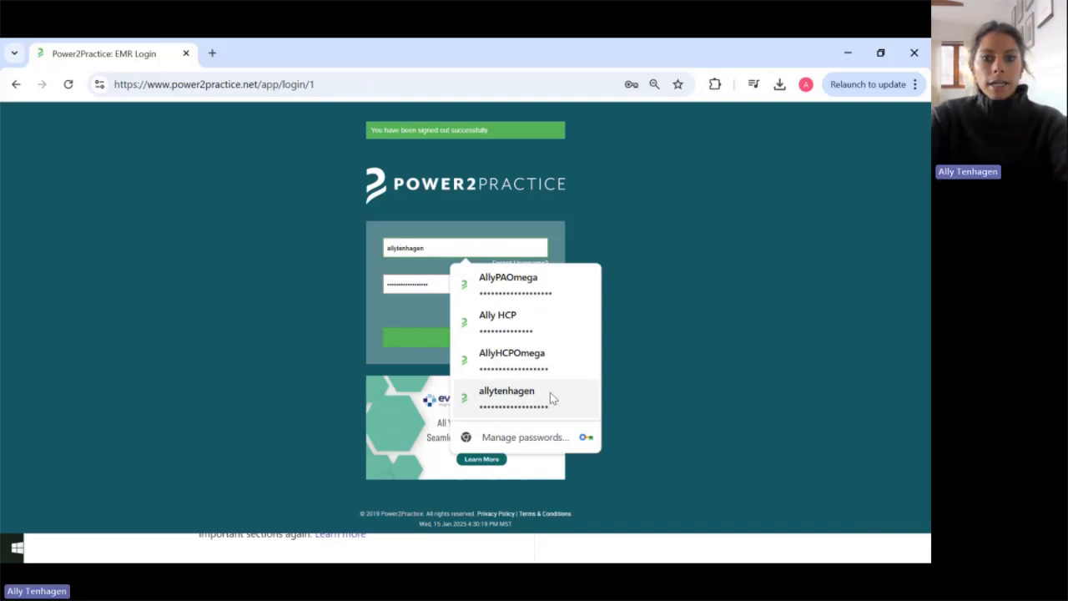
click(545, 377)
click(460, 342)
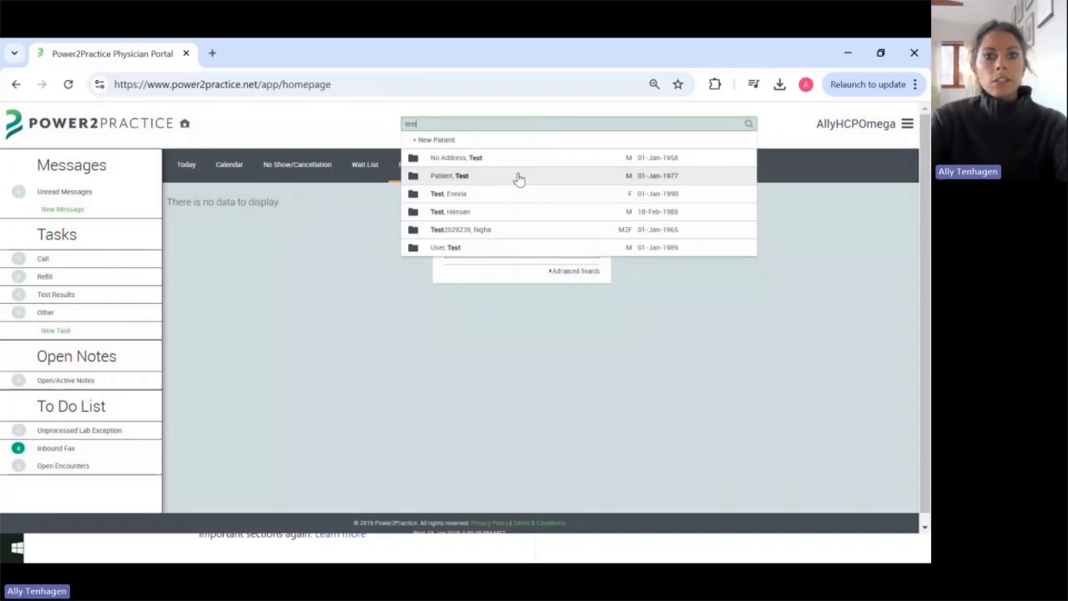
Step: Open the test patient's chart and start a new lab test order
click(508, 195)
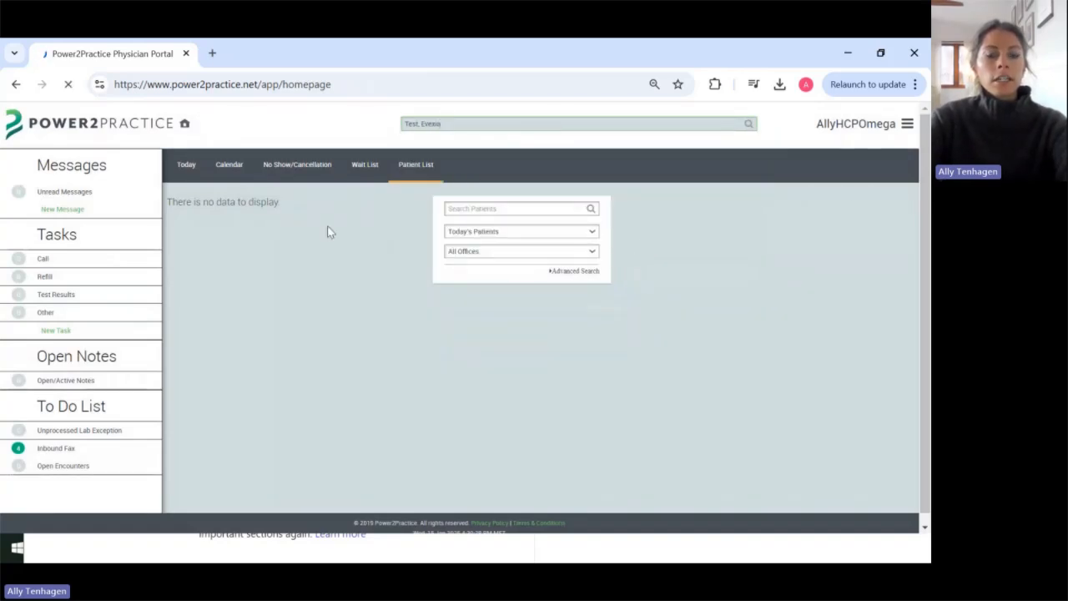
scroll(200, 326, down, 2)
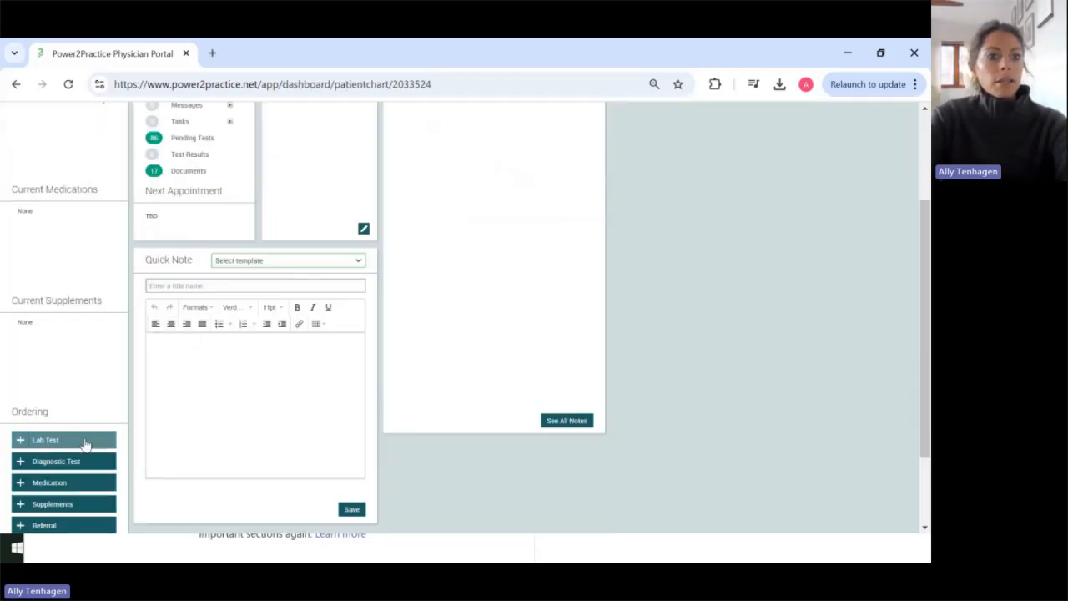
click(84, 440)
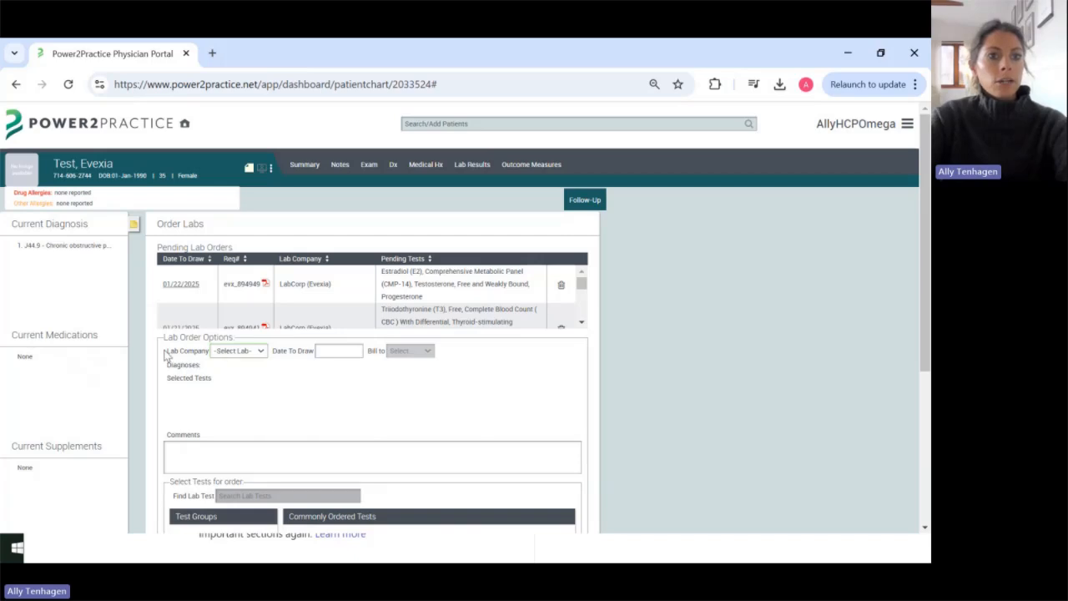
scroll(158, 289, down, 2)
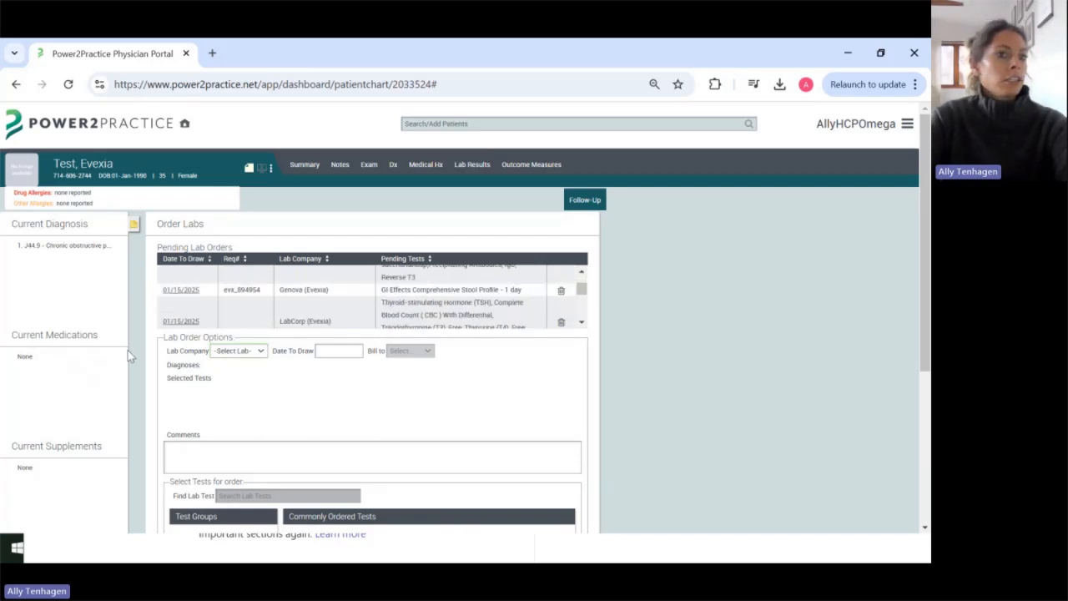
scroll(128, 351, down, 2)
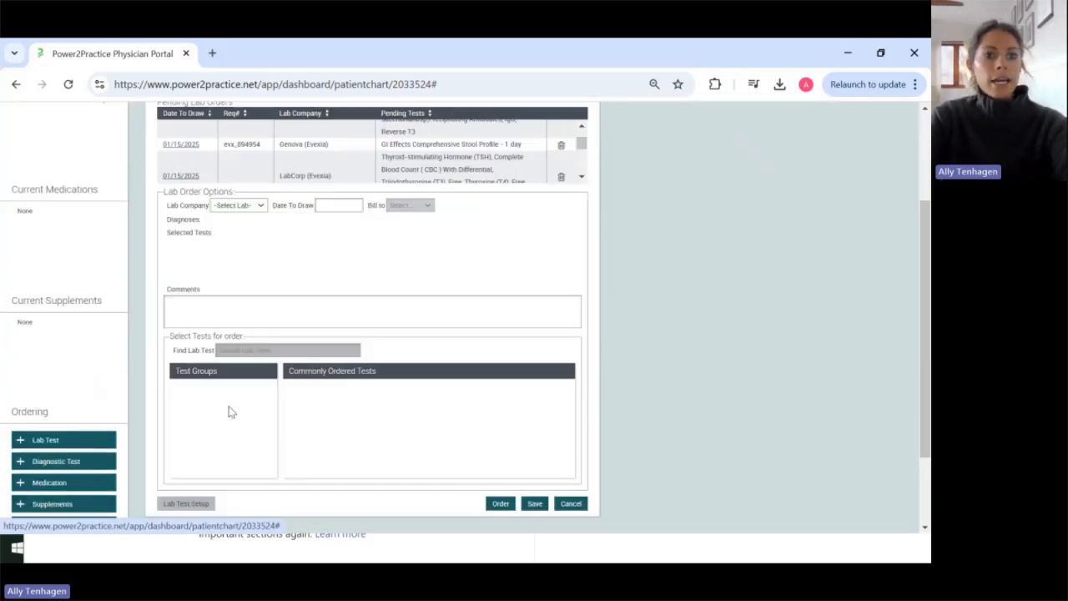
scroll(230, 400, up, 2)
Step: Choose LabCorp (Evexia) as the lab company and review its test groups, including Initial Panel
click(231, 352)
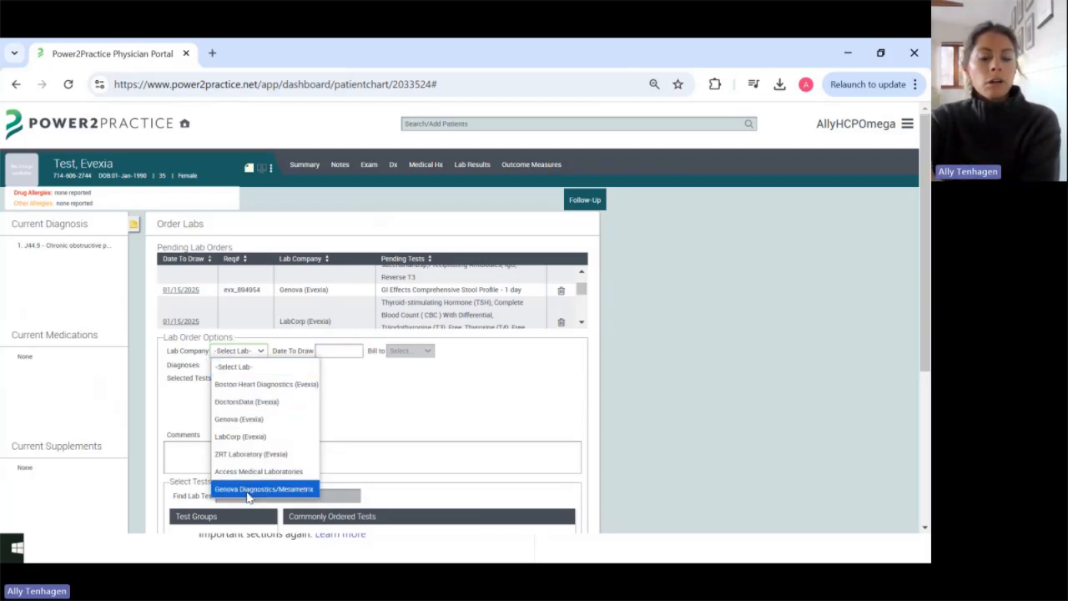
click(270, 442)
scroll(567, 428, down, 1)
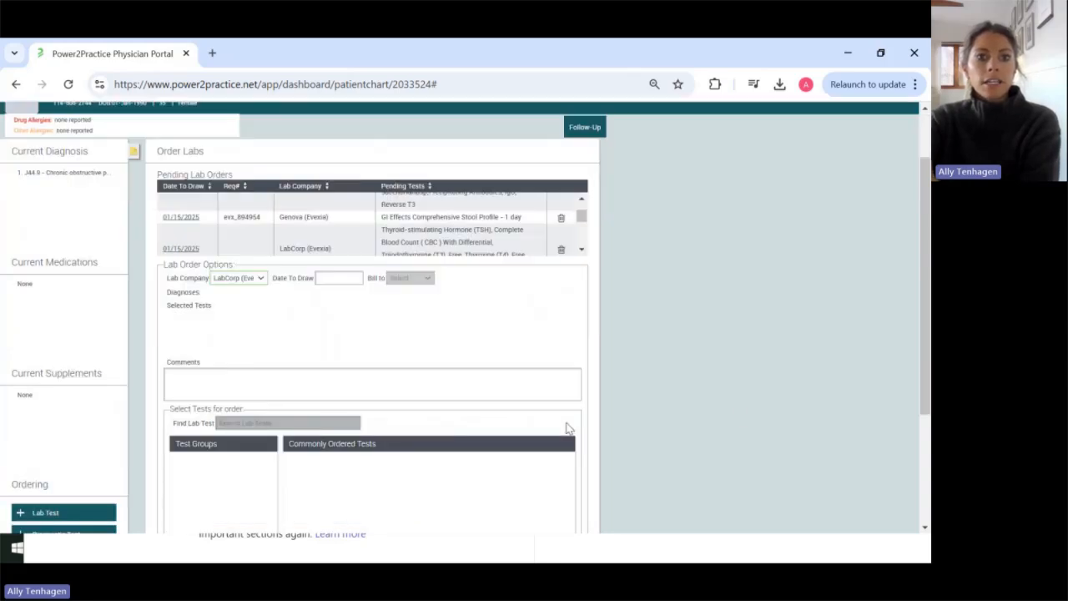
scroll(501, 354, down, 2)
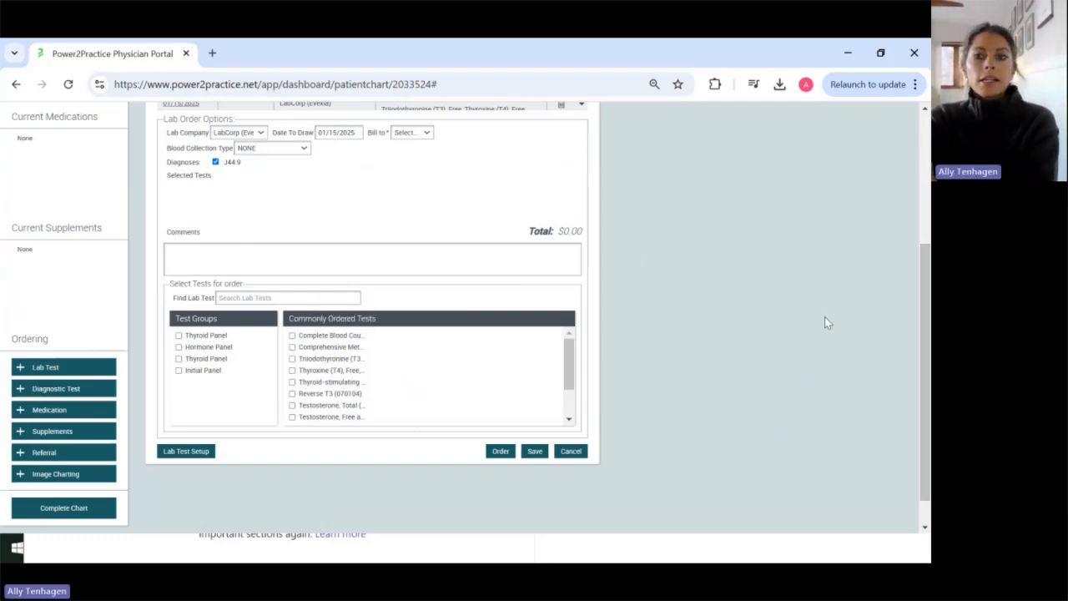
scroll(453, 276, up, 5)
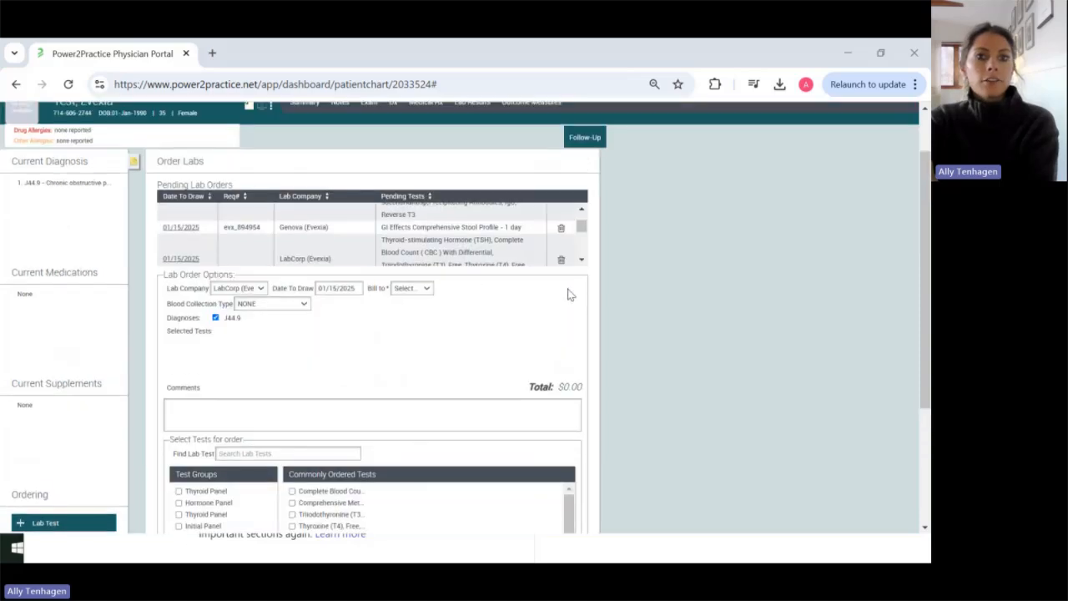